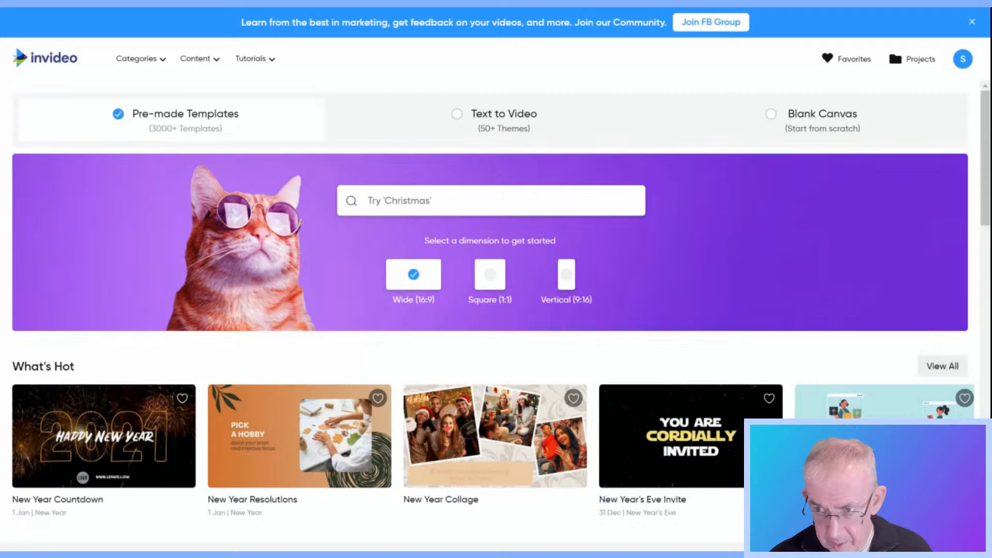
- Create a new video from a blank canvas in the Wide (16:9) dimension
click(843, 127)
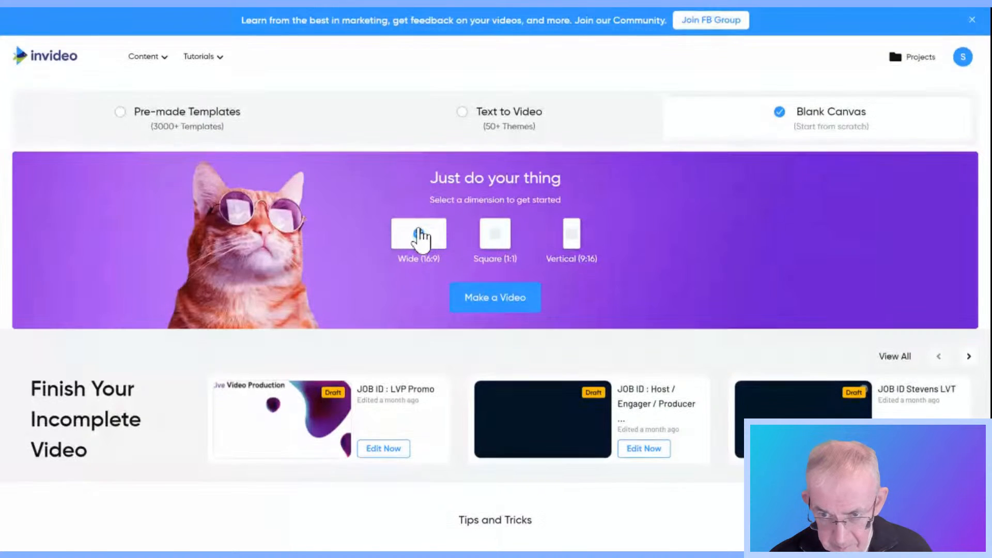
scroll(420, 238, down, 2)
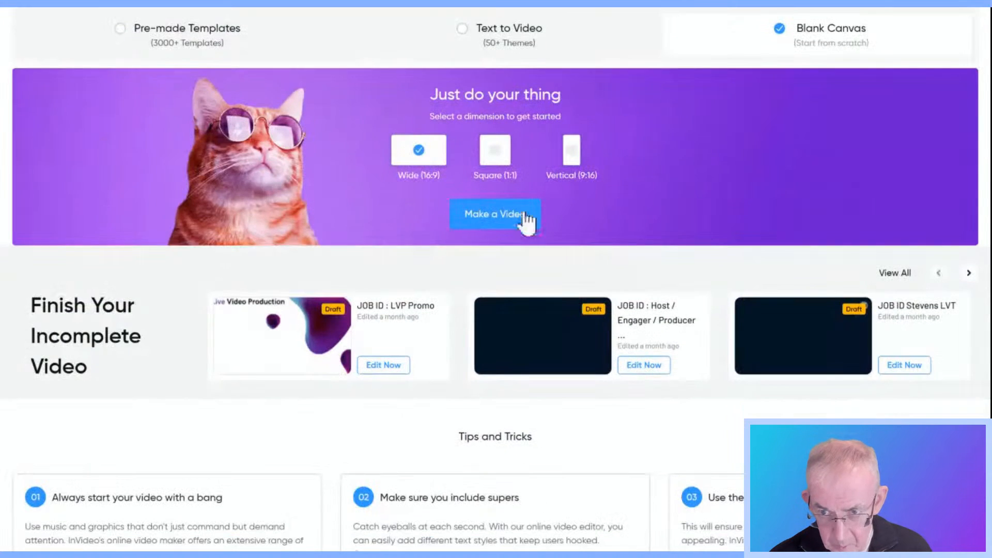
click(525, 228)
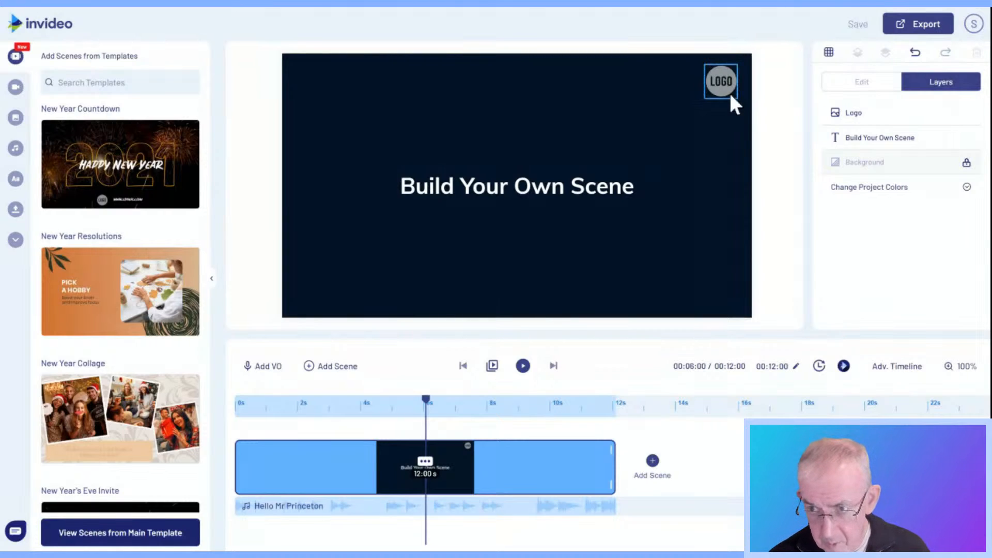
- Delete the placeholder logo and the "Build Your Own Scene" text from the scene
click(730, 93)
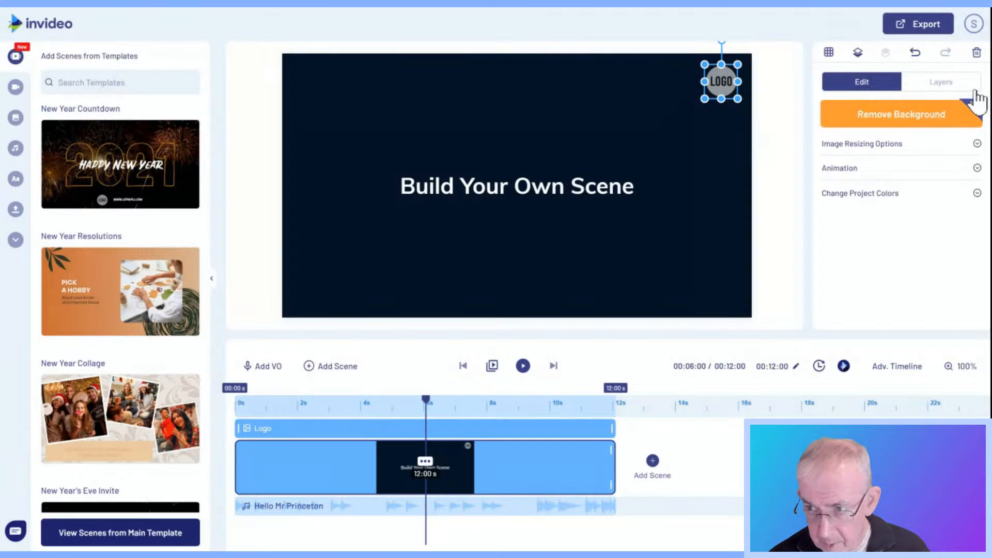
click(977, 55)
click(599, 176)
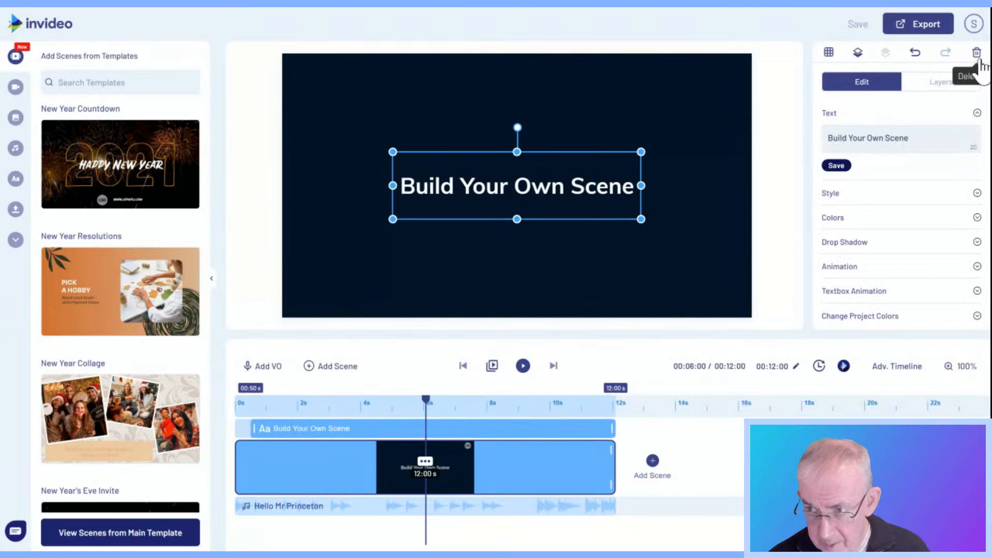
click(978, 57)
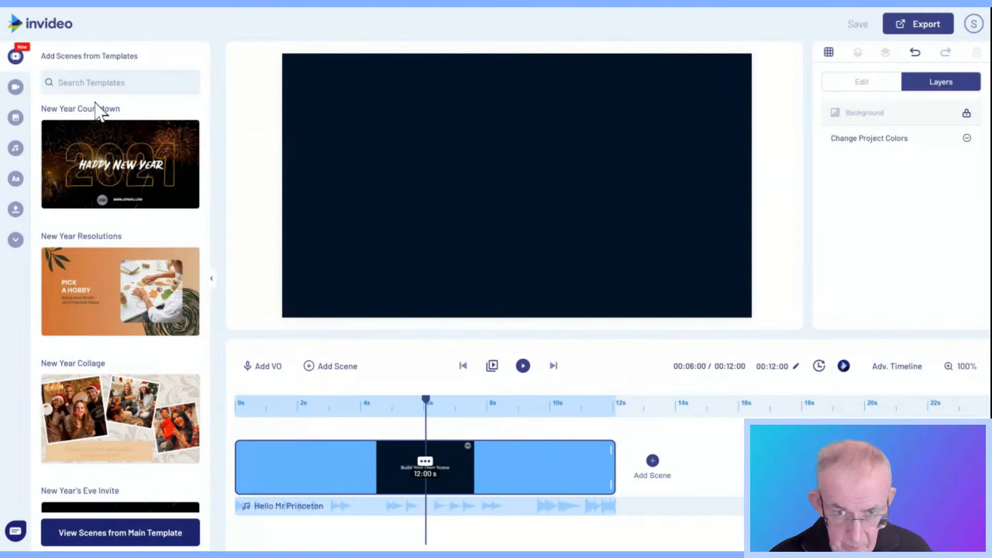
- Search the stock videos for "COUNTDOWN CLOCK" and add the untrimmed 30-second golden digital countdown clip to the scene
click(16, 88)
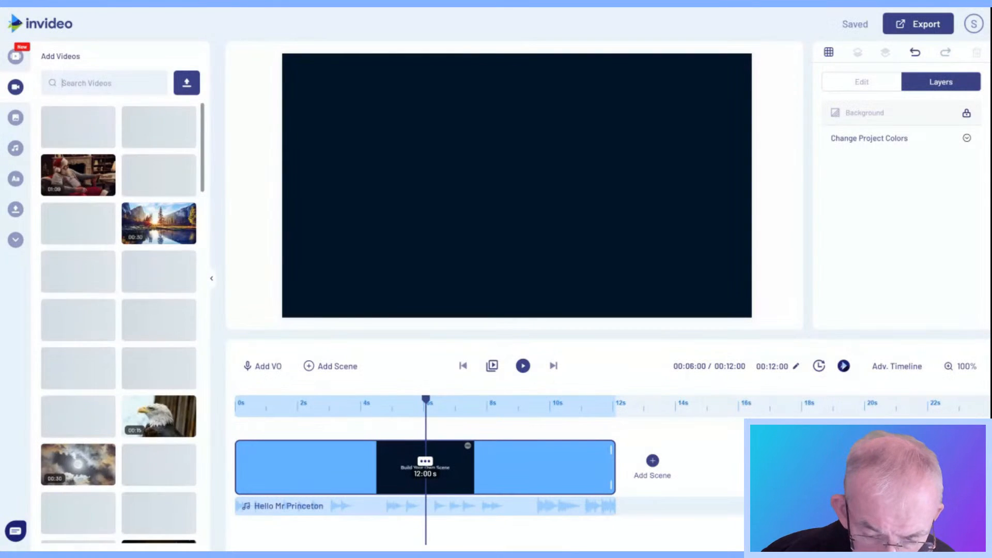
text(COUNTDOWN)
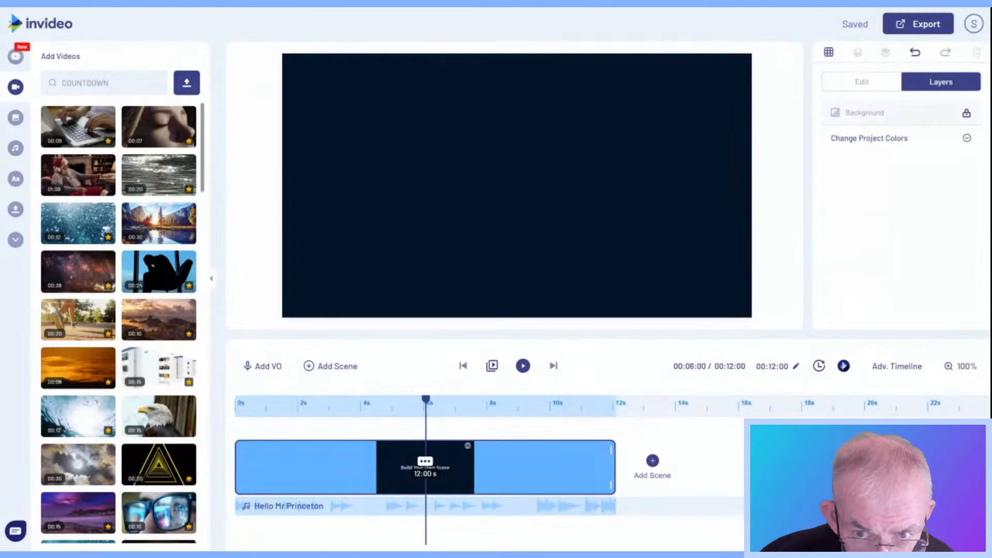
scroll(130, 129, down, 3)
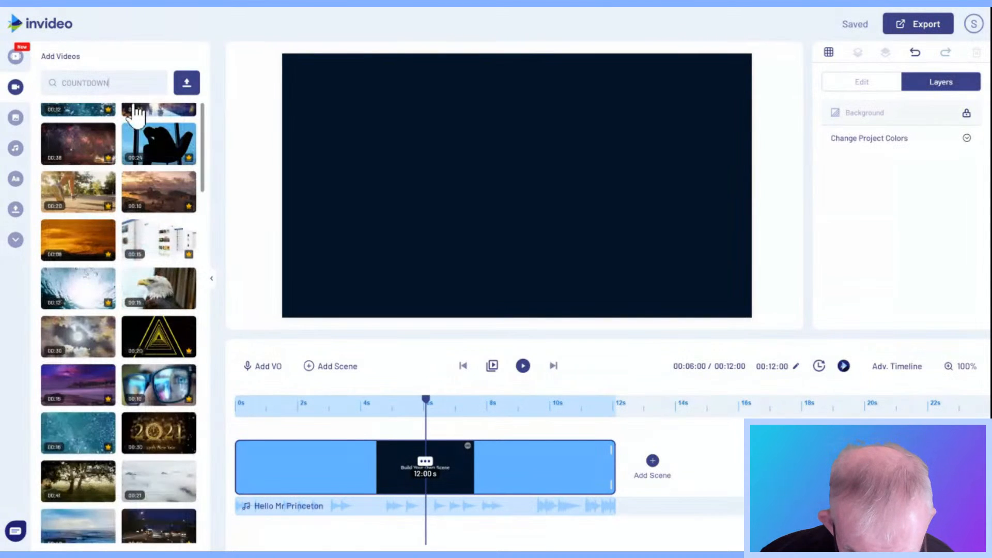
scroll(126, 158, down, 6)
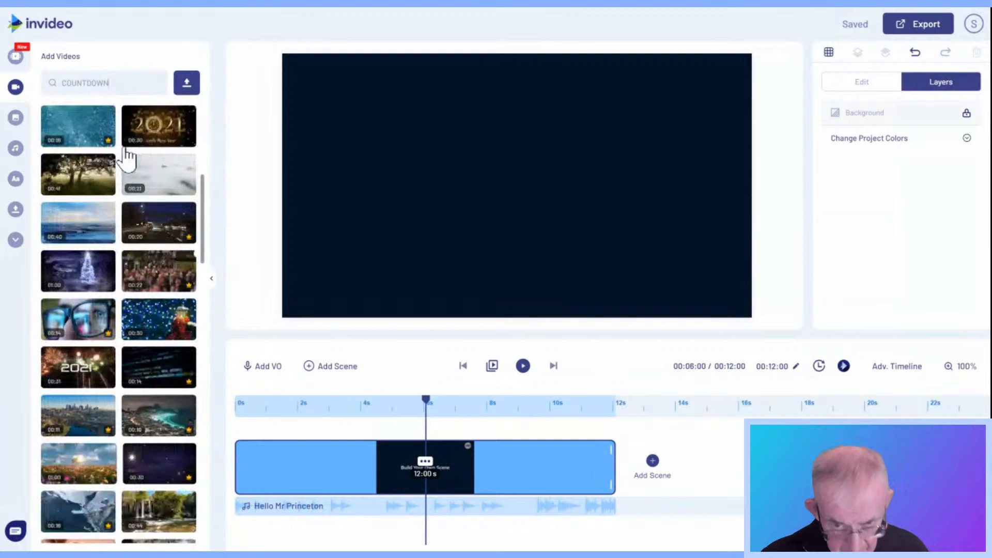
scroll(126, 157, down, 3)
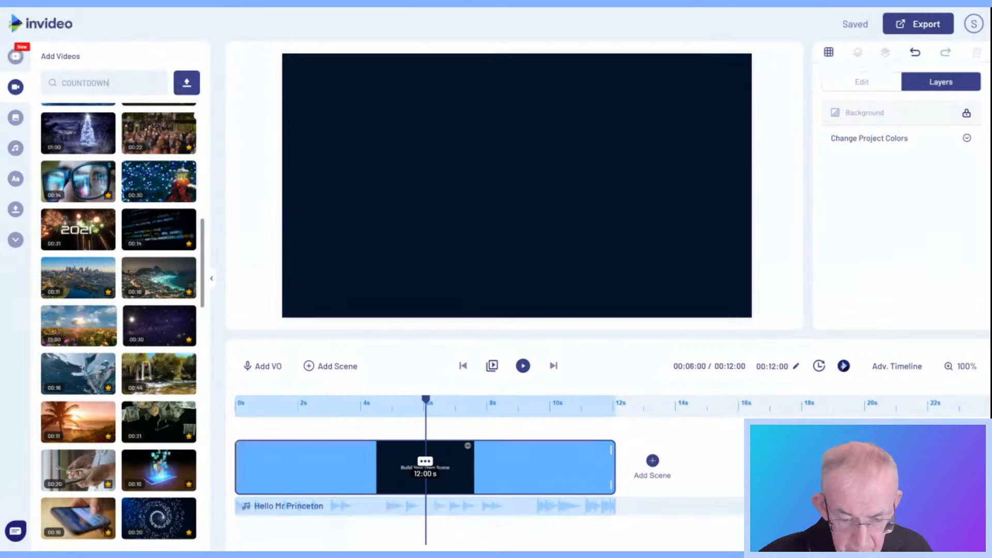
text(CLOCK)
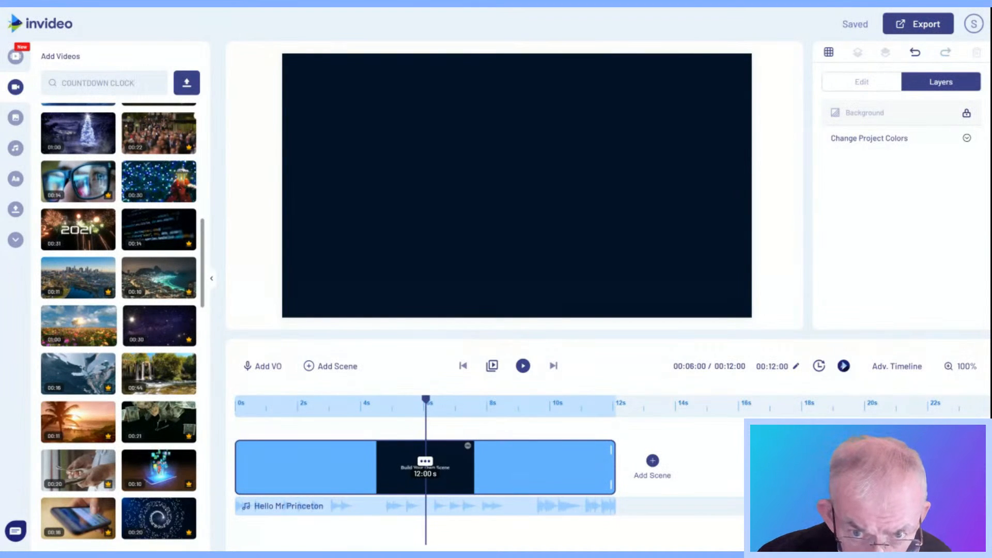
key(Return)
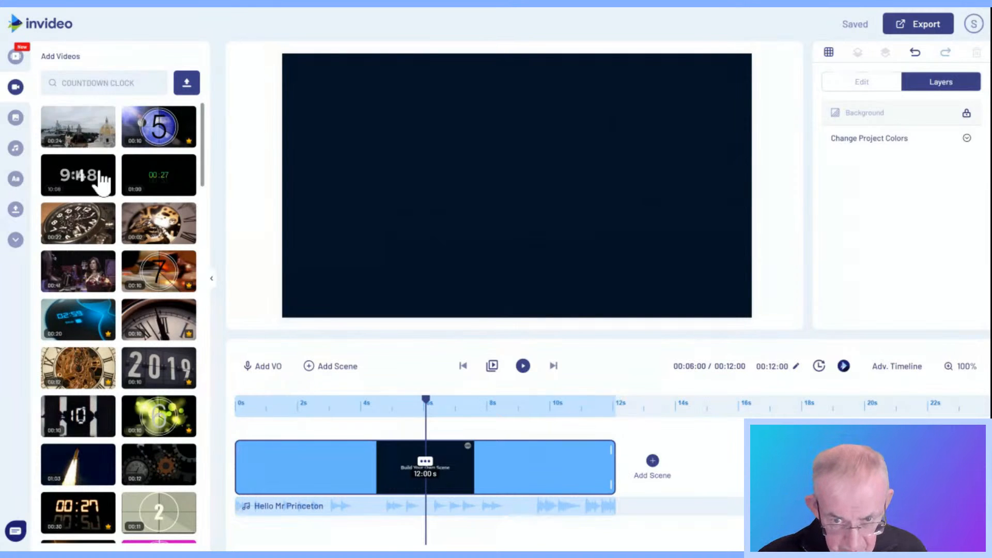
scroll(101, 178, down, 3)
scroll(101, 178, down, 1)
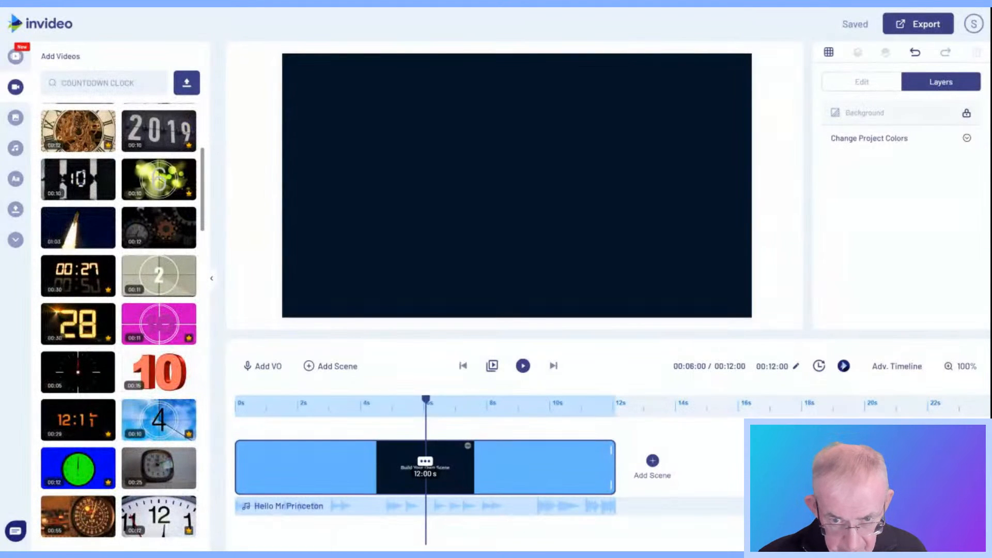
click(67, 331)
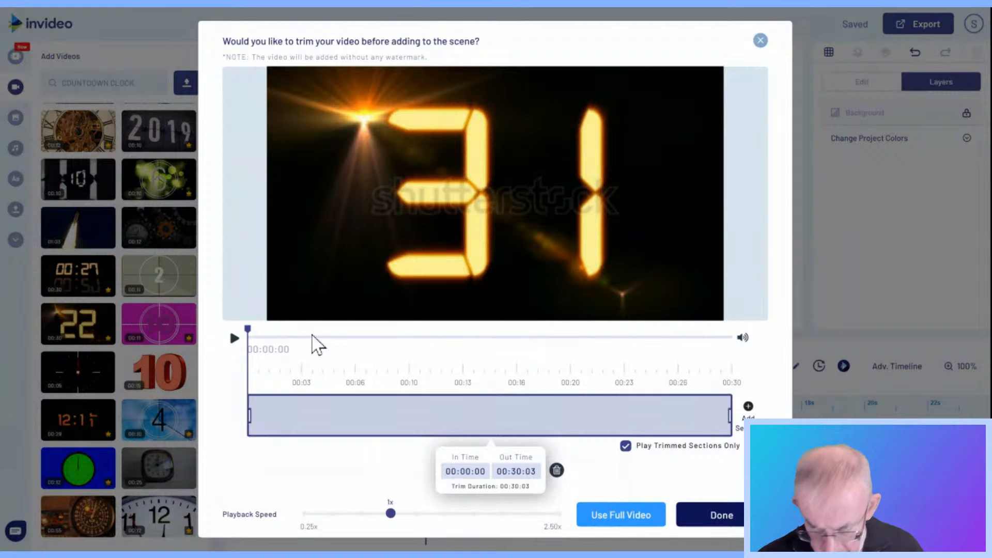
click(724, 515)
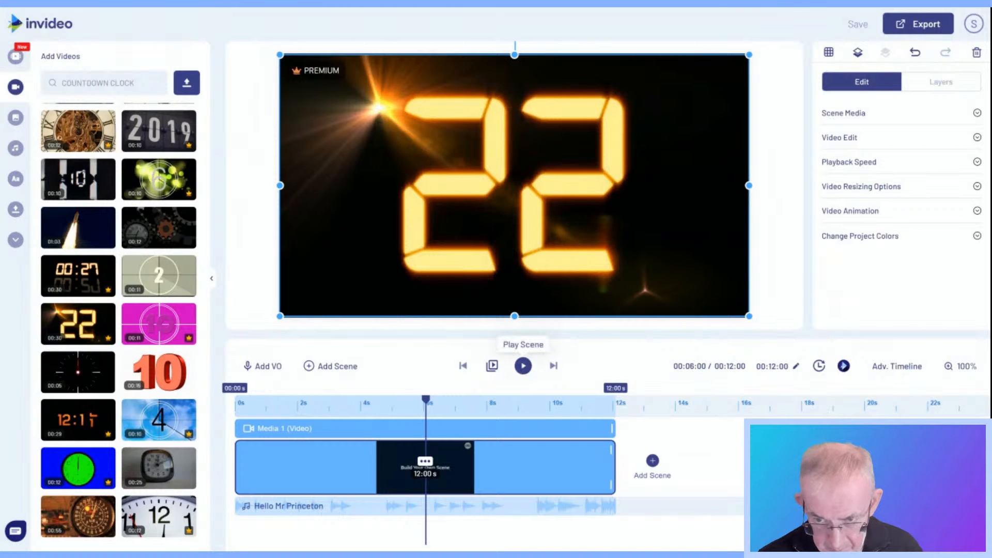
- Play the scene, and shrink the golden countdown clip into the lower-right corner of the canvas
click(524, 367)
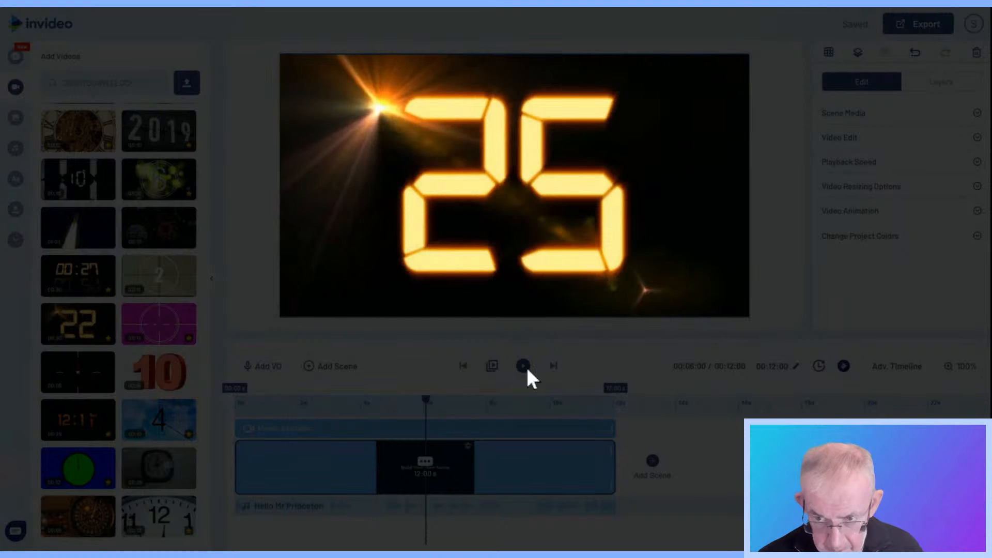
click(527, 367)
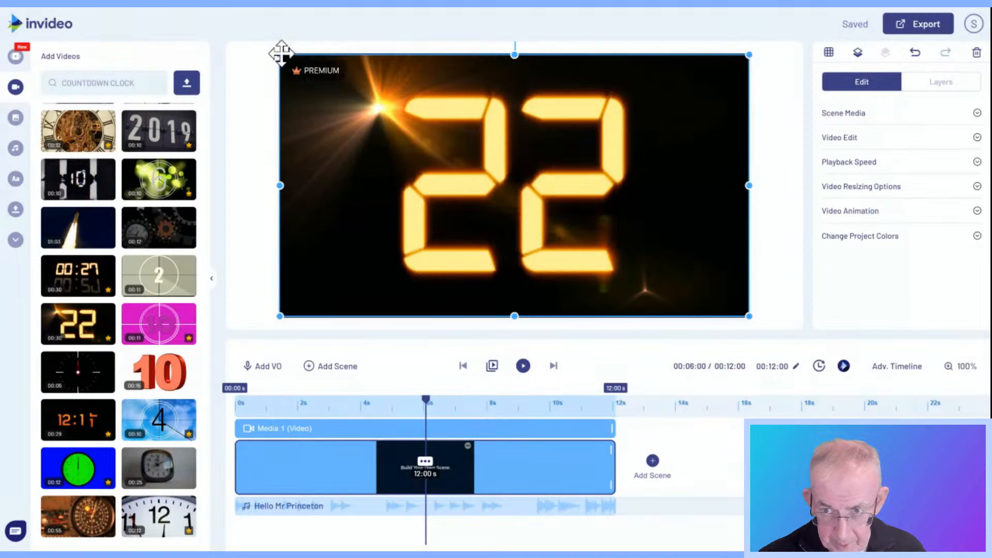
drag(281, 54, 644, 216)
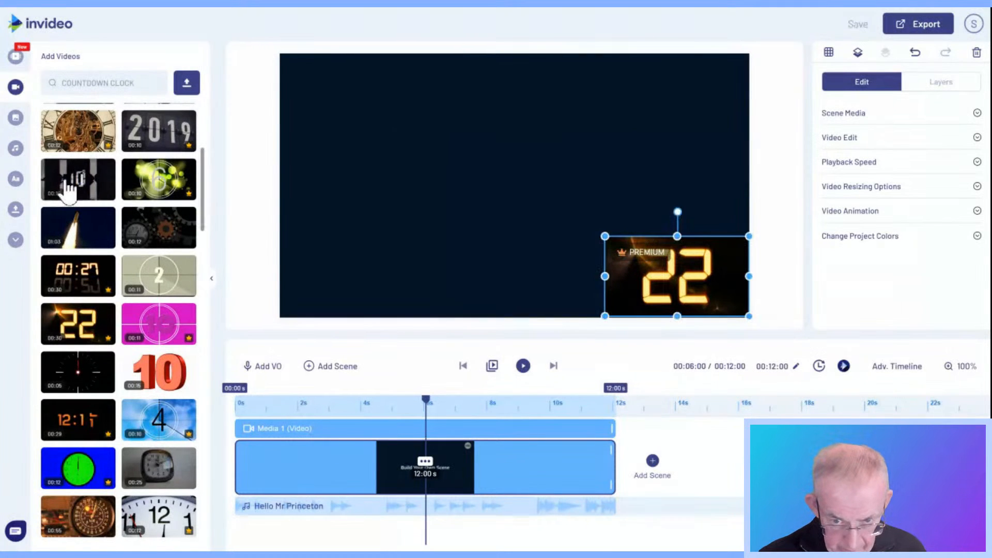
- Add the white-on-black "0:39" timer clip at the lower left of the canvas and play the scene
scroll(65, 183, down, 3)
scroll(67, 191, down, 5)
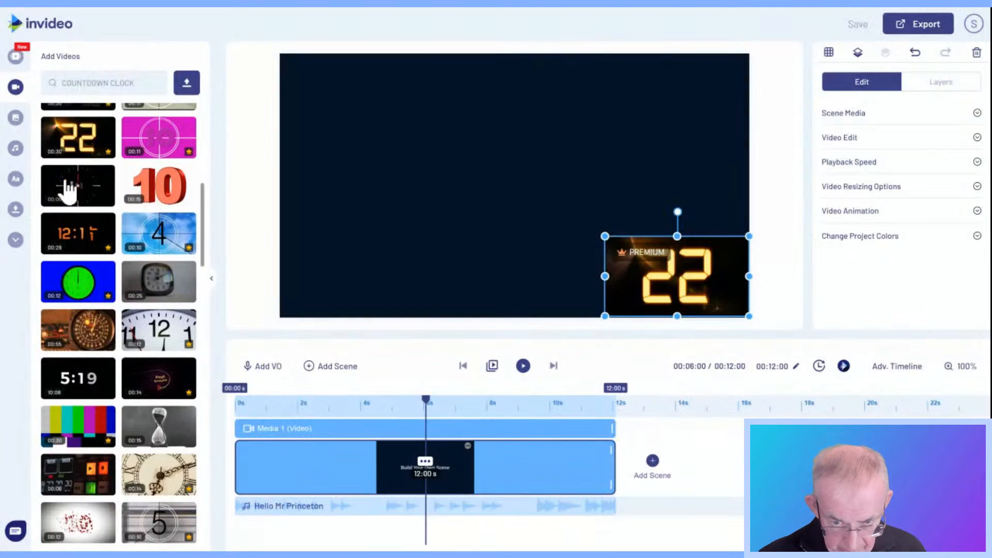
scroll(67, 192, down, 3)
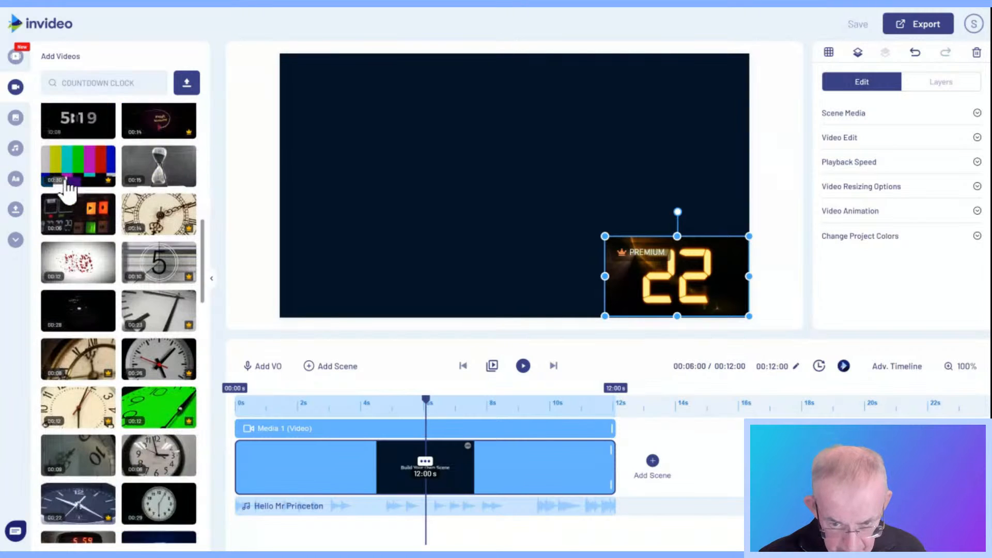
scroll(67, 190, down, 4)
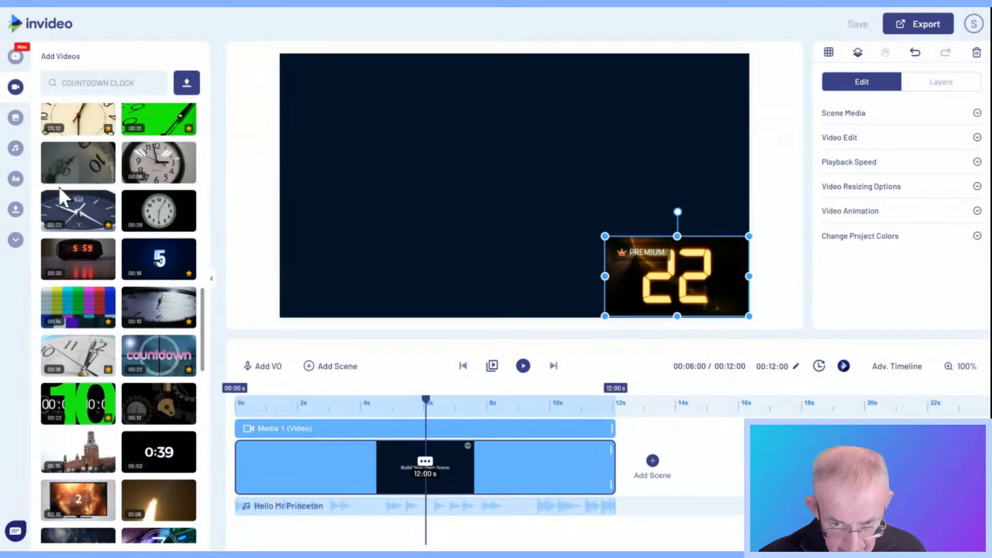
click(154, 457)
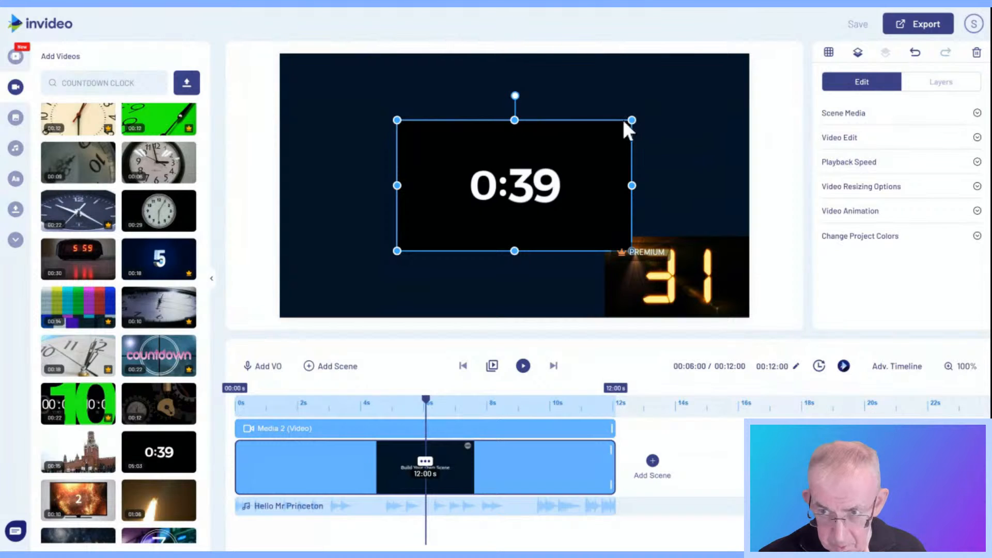
drag(513, 138, 462, 223)
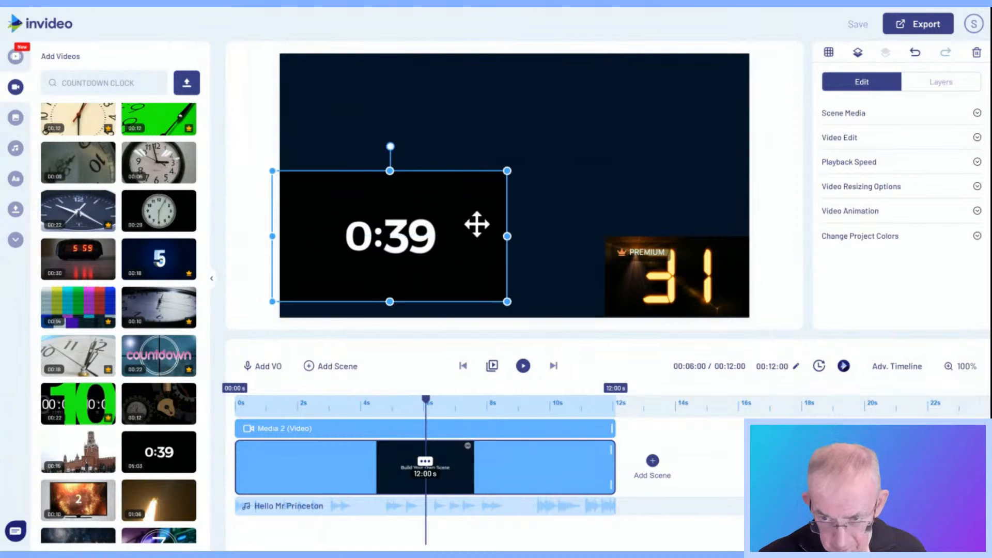
click(523, 367)
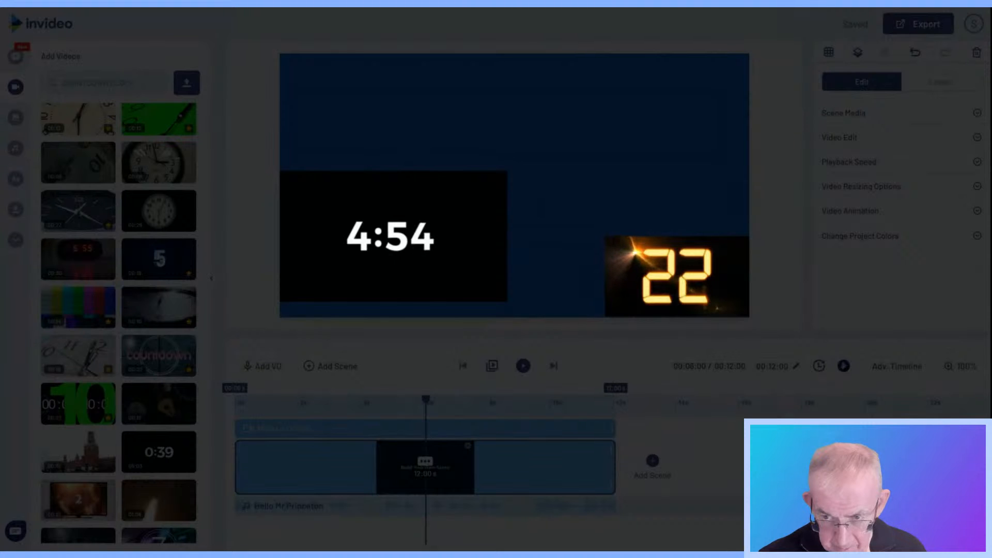
click(524, 366)
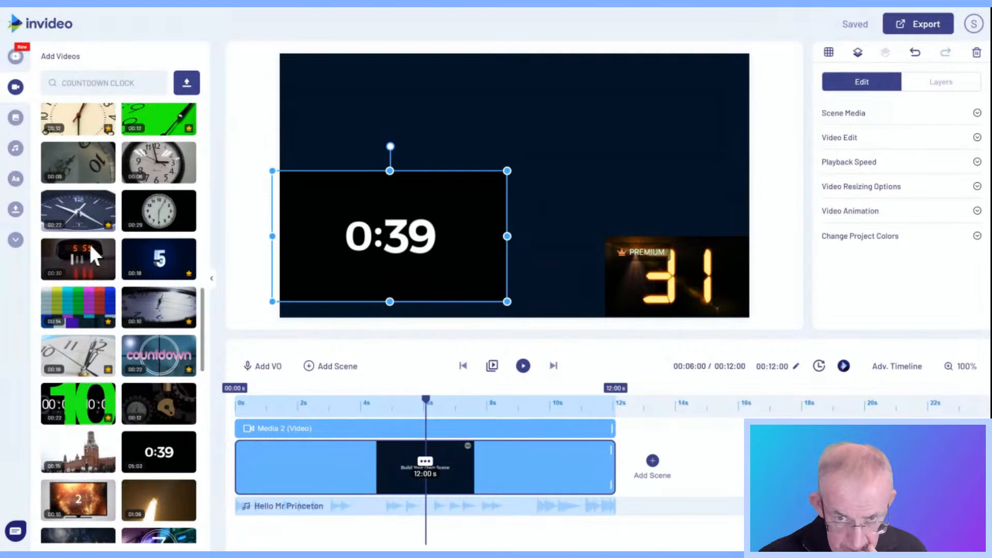
- Add the untrimmed purple circular "6" countdown clip, place it smaller near the top of the canvas, and play the scene
scroll(91, 248, down, 1)
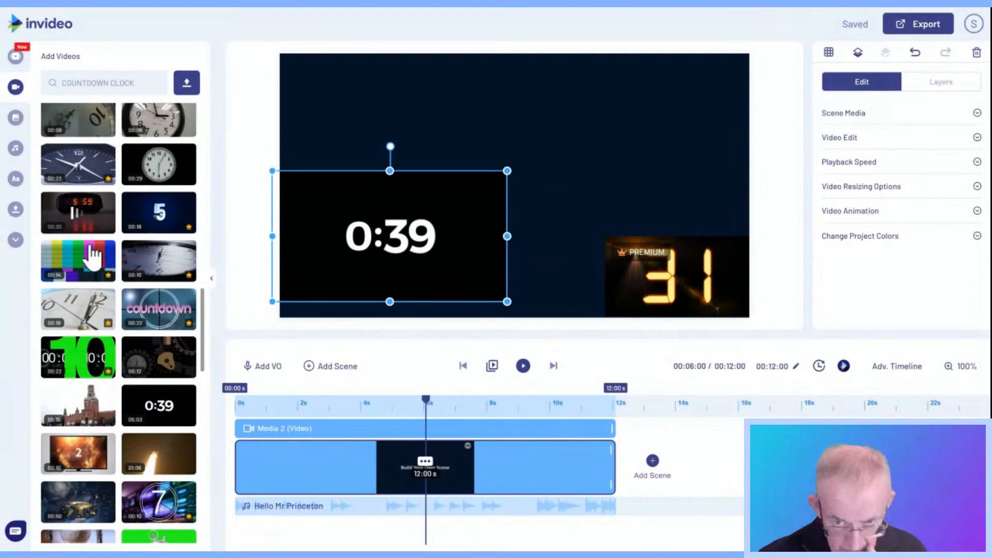
scroll(155, 333, down, 4)
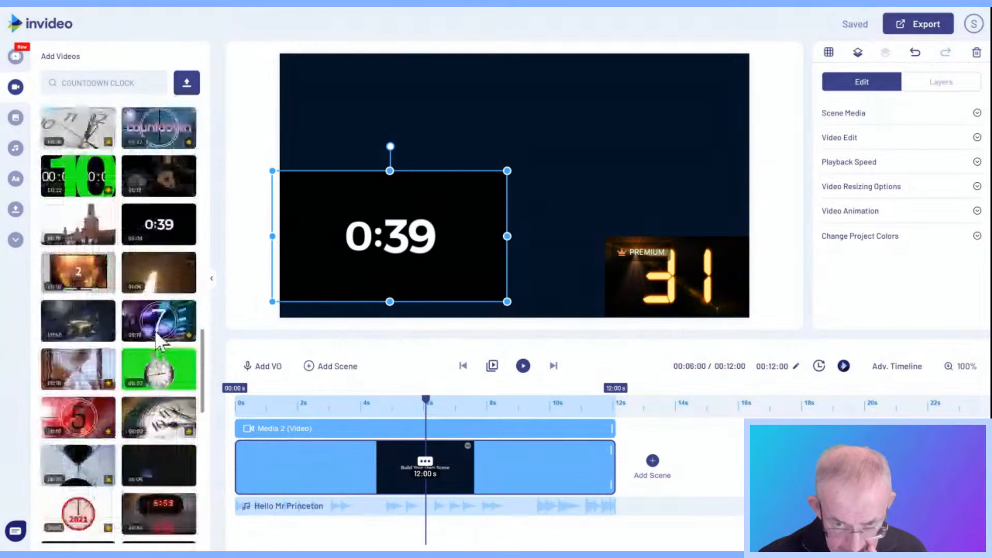
scroll(158, 341, down, 3)
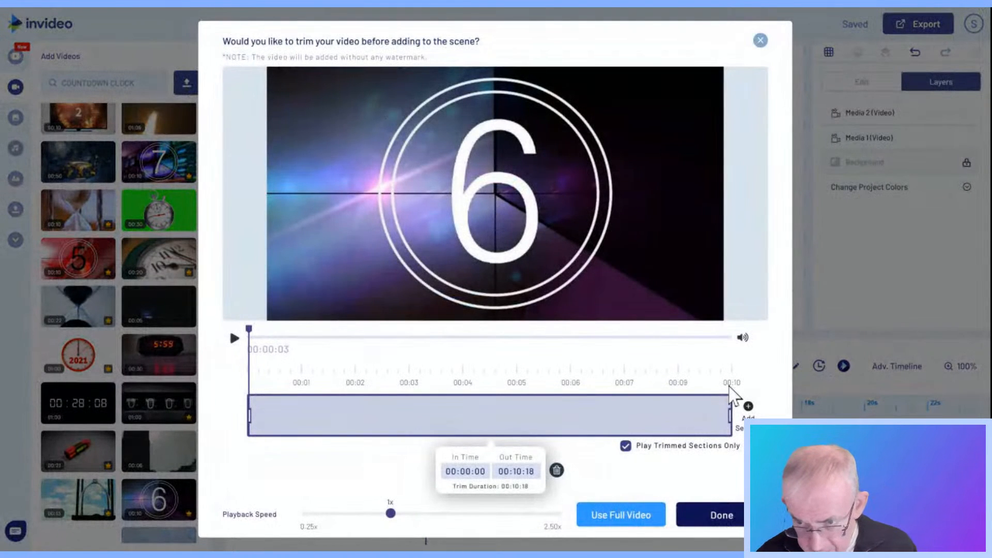
click(724, 514)
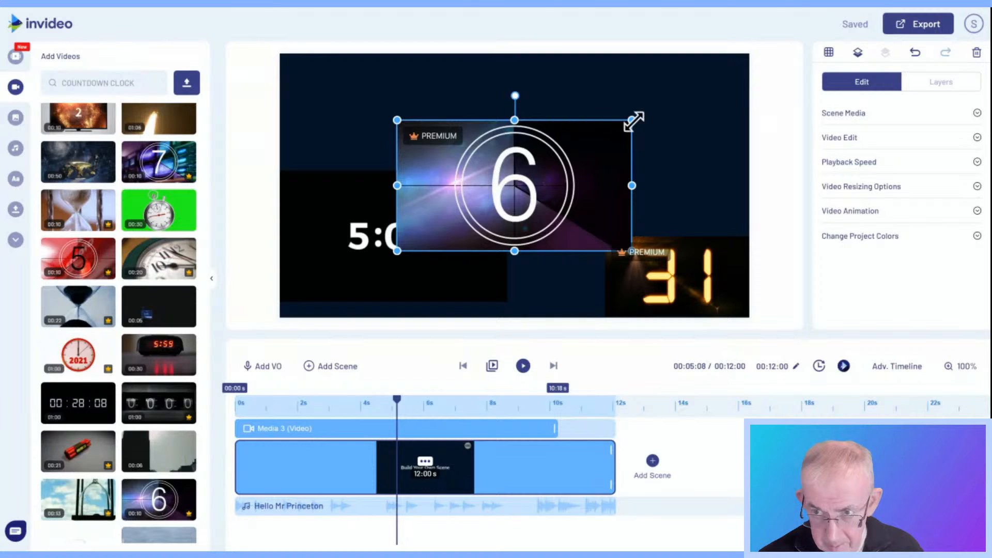
drag(633, 121, 604, 103)
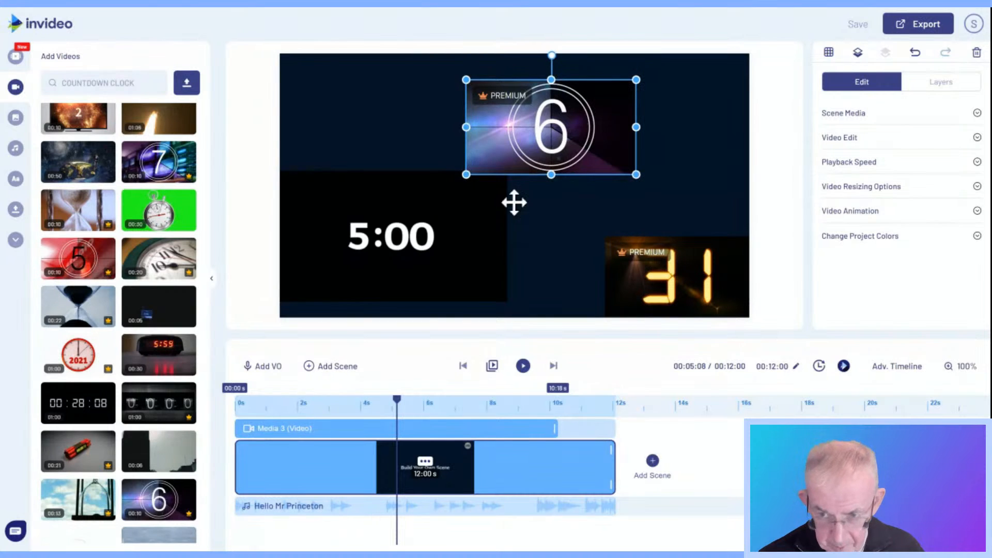
click(523, 367)
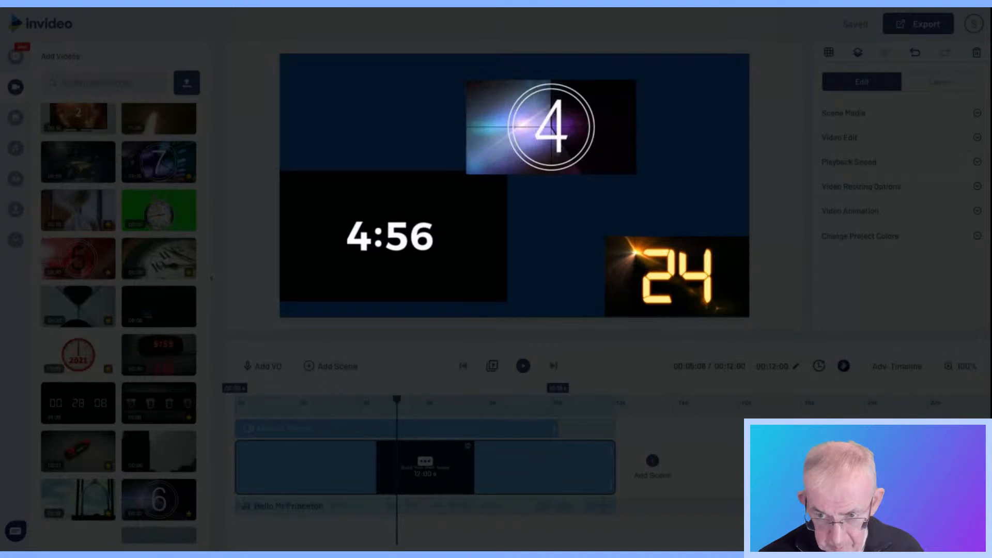
click(523, 367)
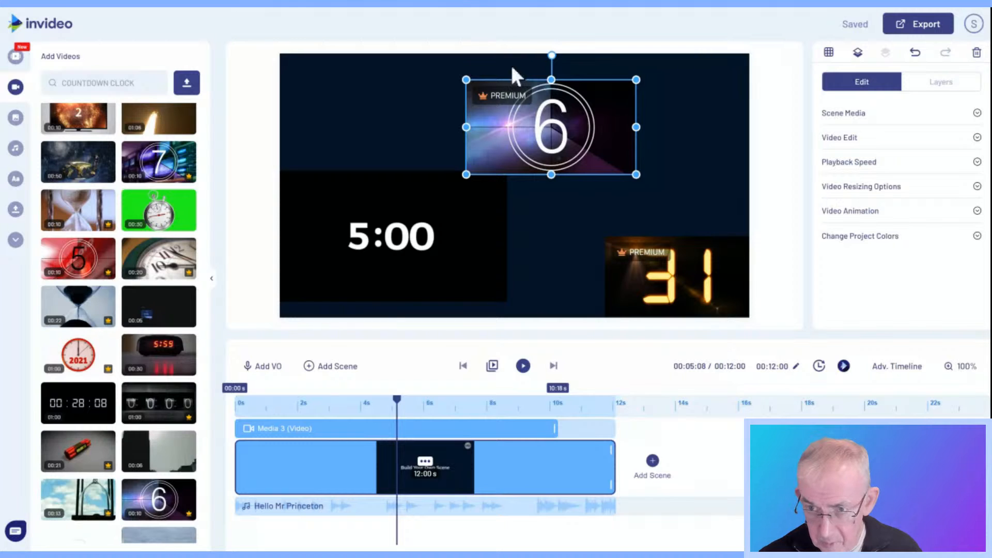
- Delete the circular "6" countdown clip and the white-on-black timer clip from the scene
click(976, 54)
click(421, 239)
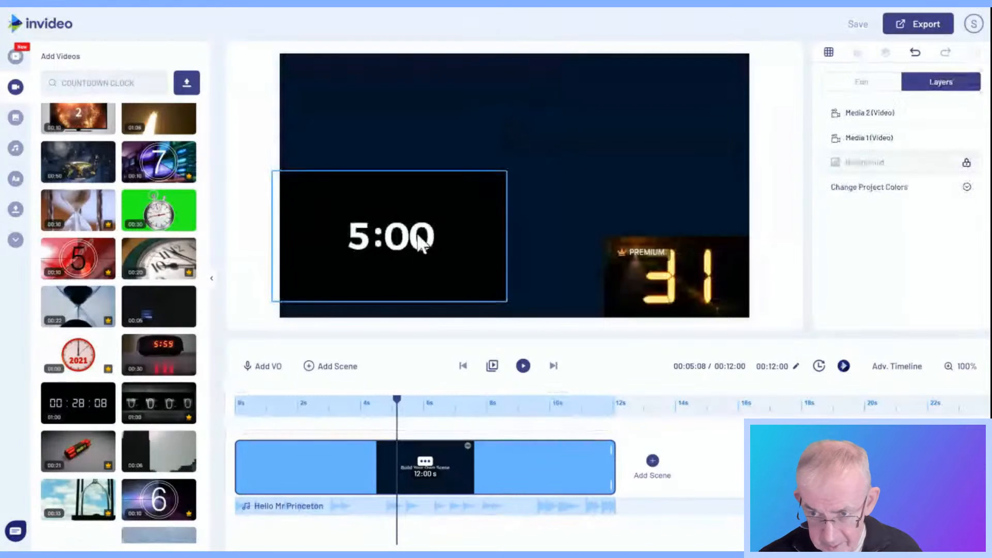
click(976, 53)
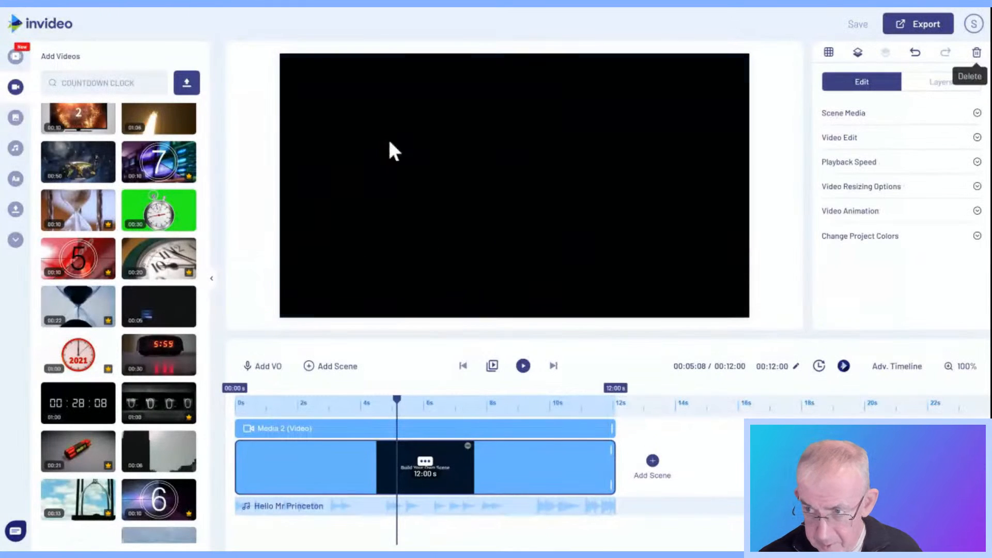
- Delete the golden countdown clip from the lower-right corner of the scene
click(638, 255)
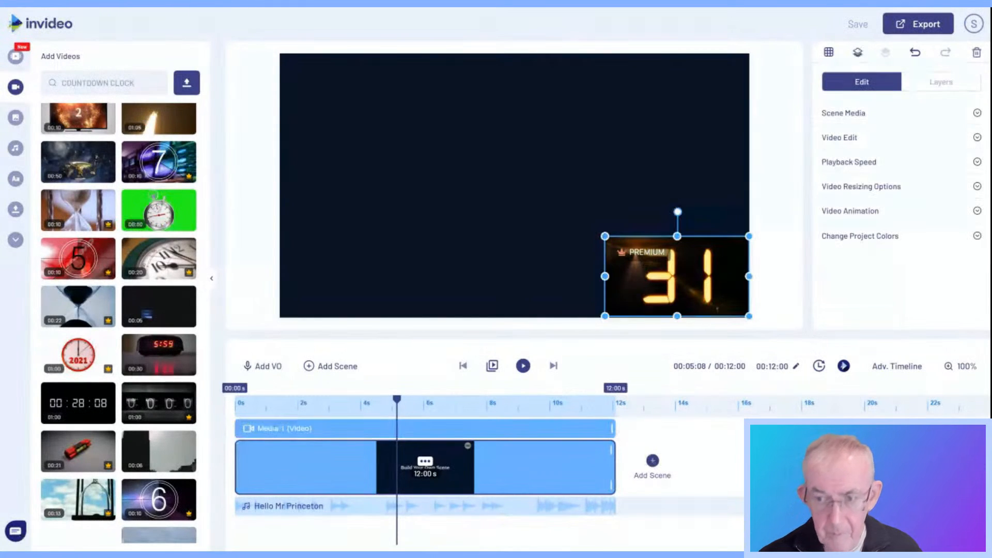
click(976, 54)
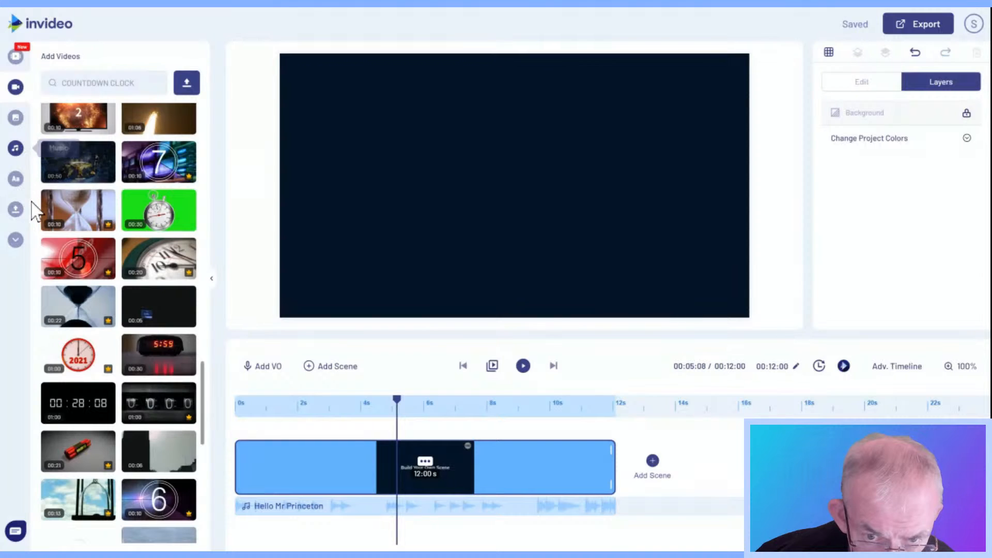
- Add the uploaded "Going Live in 0:30" countdown clip, 30 Second Take 2.mp4, to the scene, keeping its full 31-second trim range
click(15, 210)
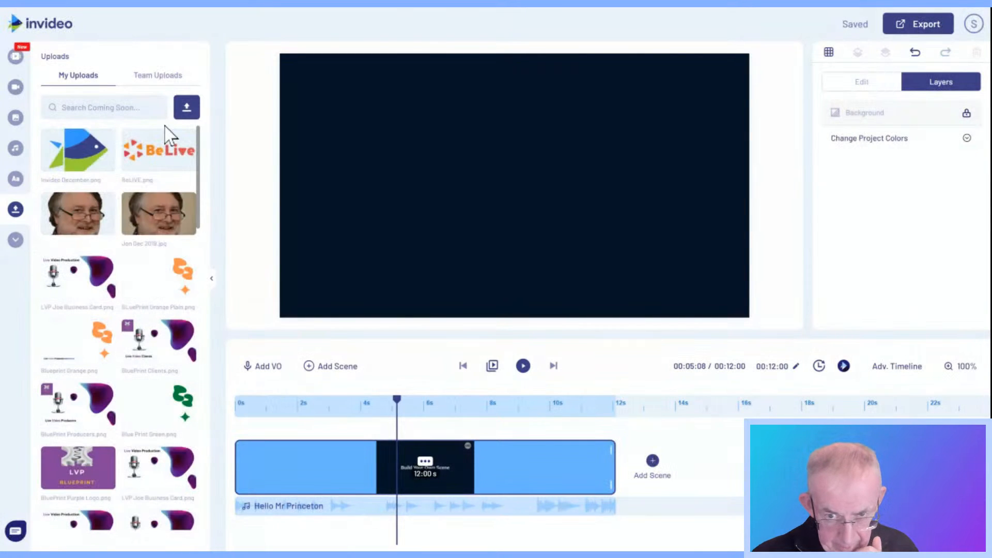
scroll(161, 165, down, 10)
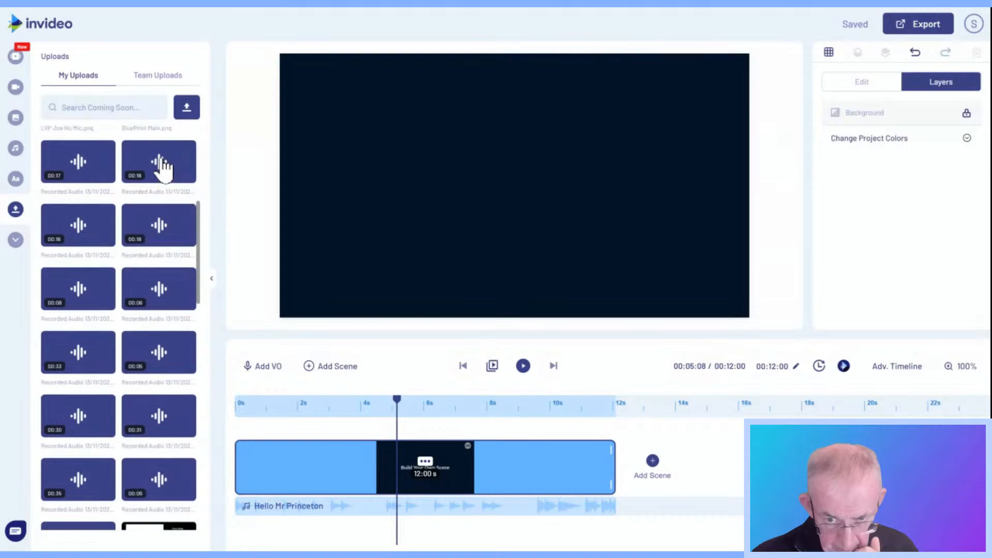
scroll(161, 165, down, 10)
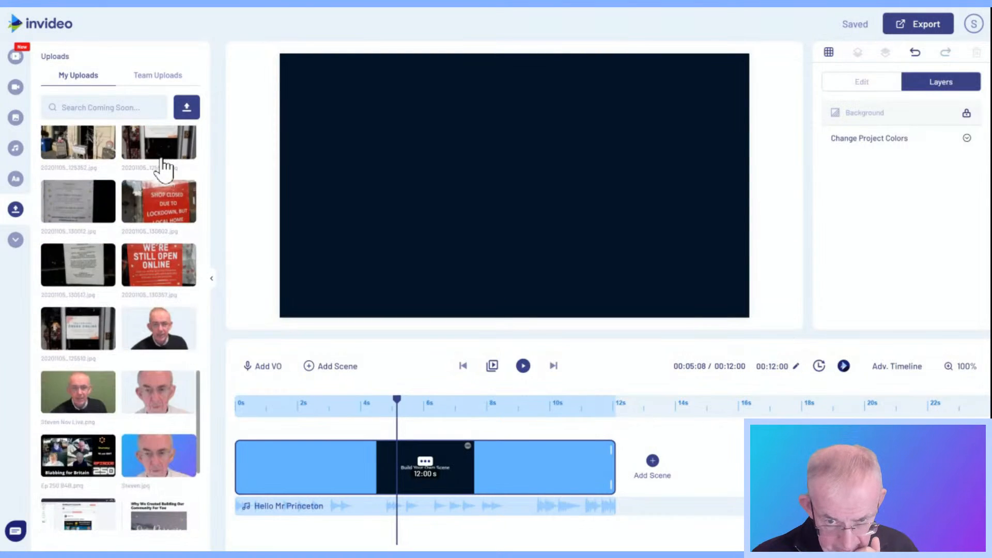
scroll(164, 171, down, 10)
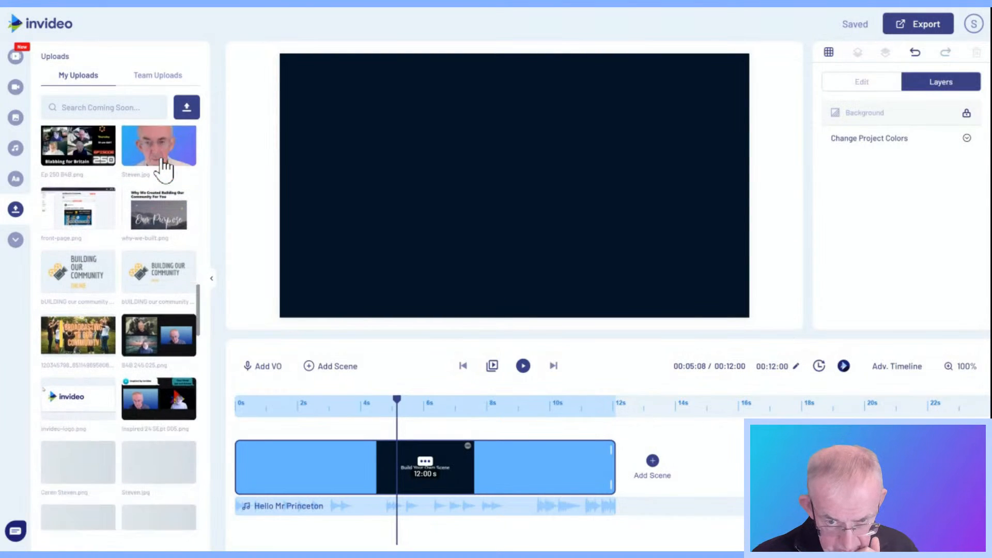
scroll(164, 168, down, 5)
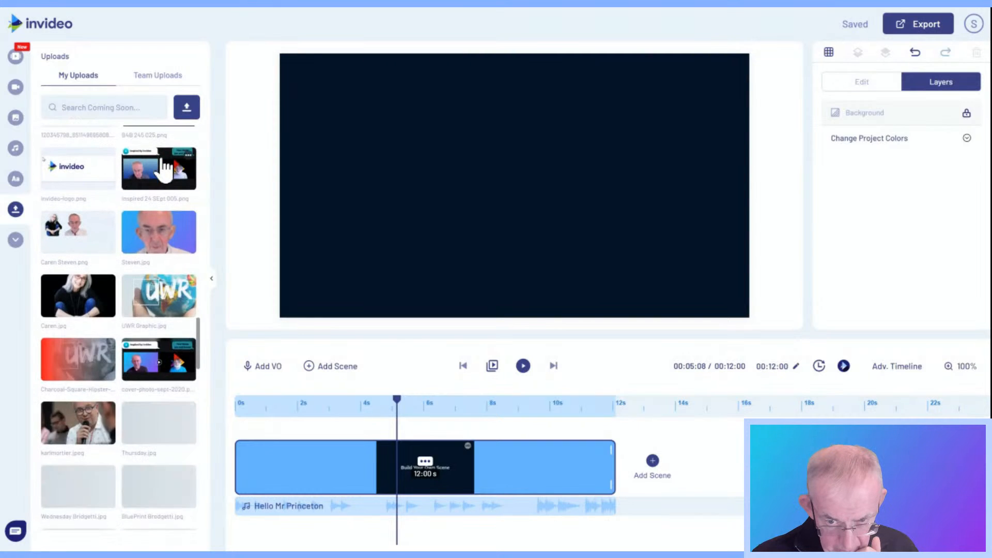
scroll(164, 168, down, 5)
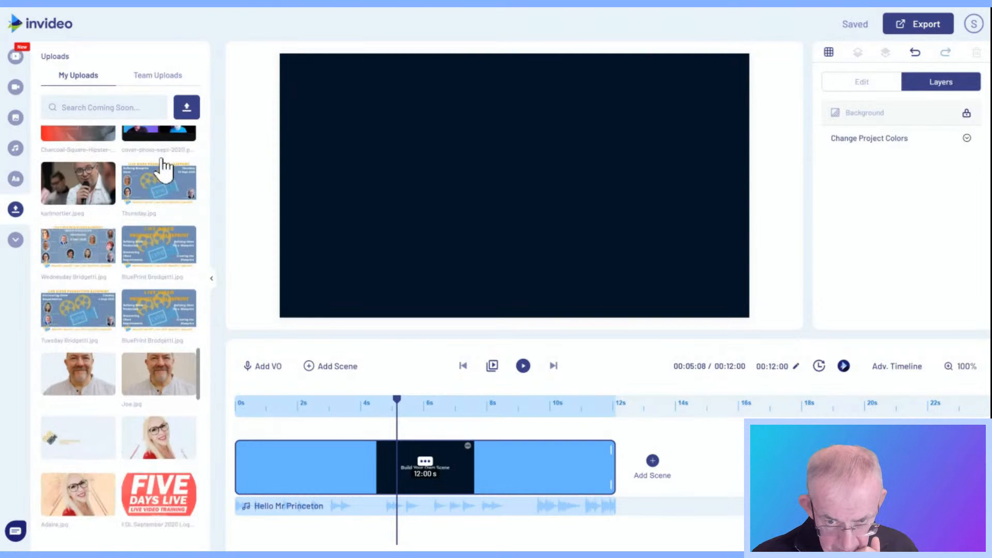
scroll(161, 157, down, 5)
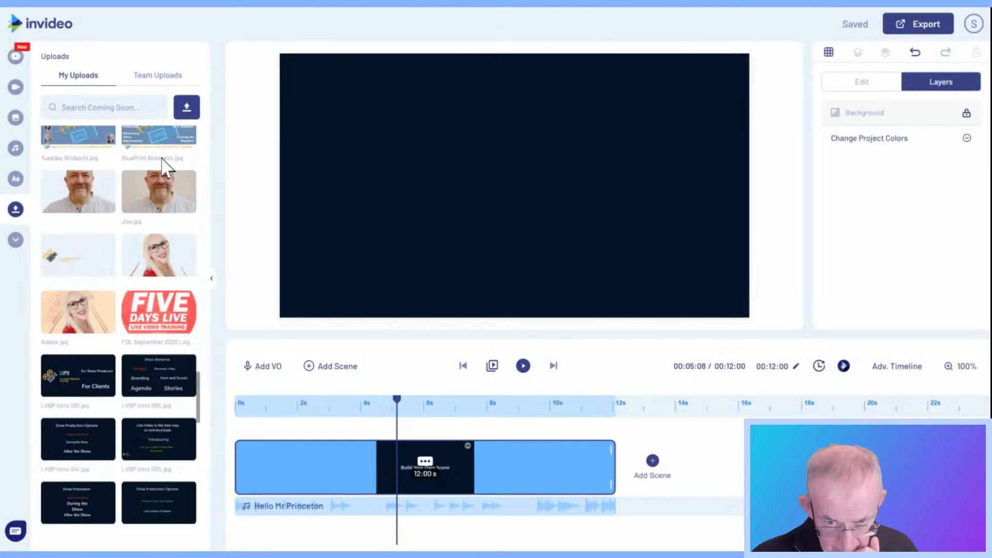
scroll(162, 166, down, 5)
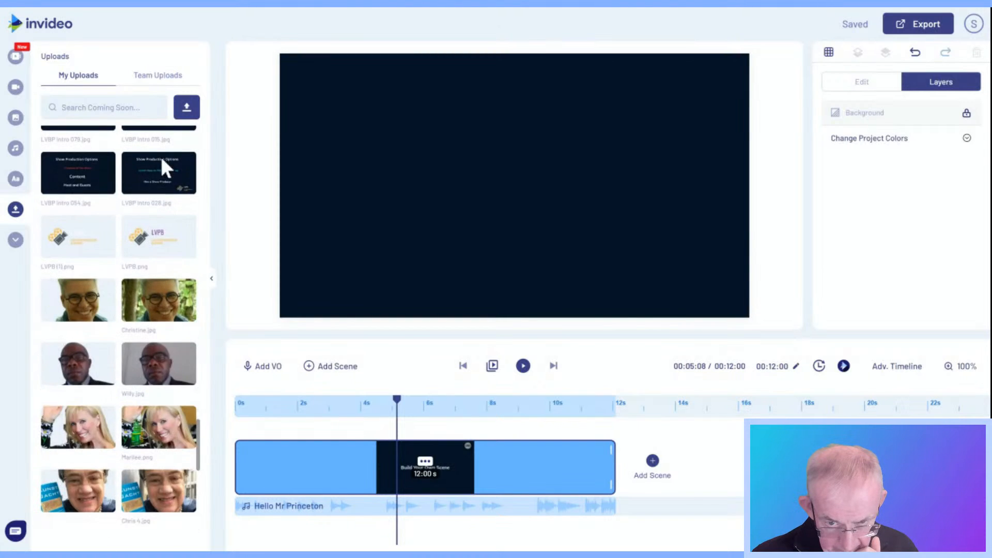
scroll(165, 168, down, 5)
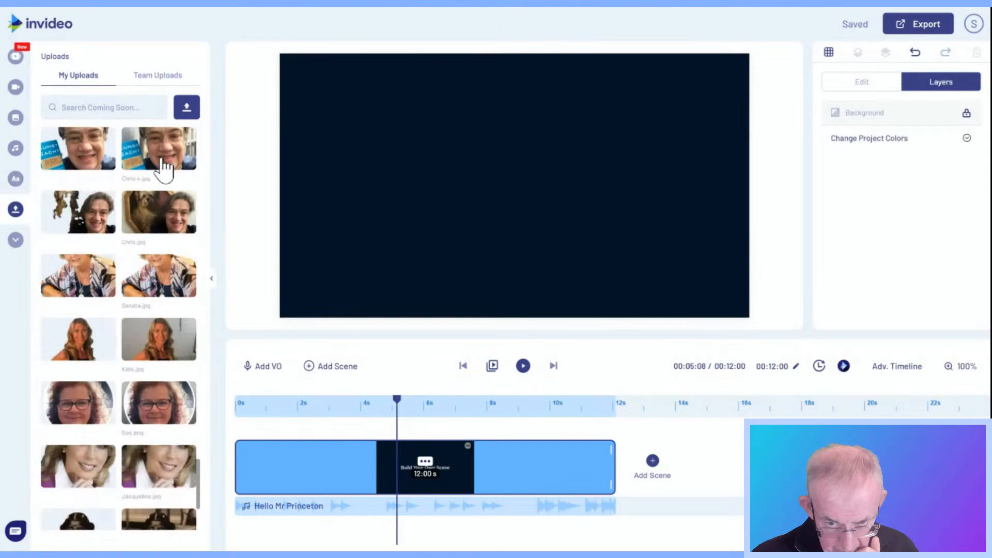
scroll(165, 168, down, 5)
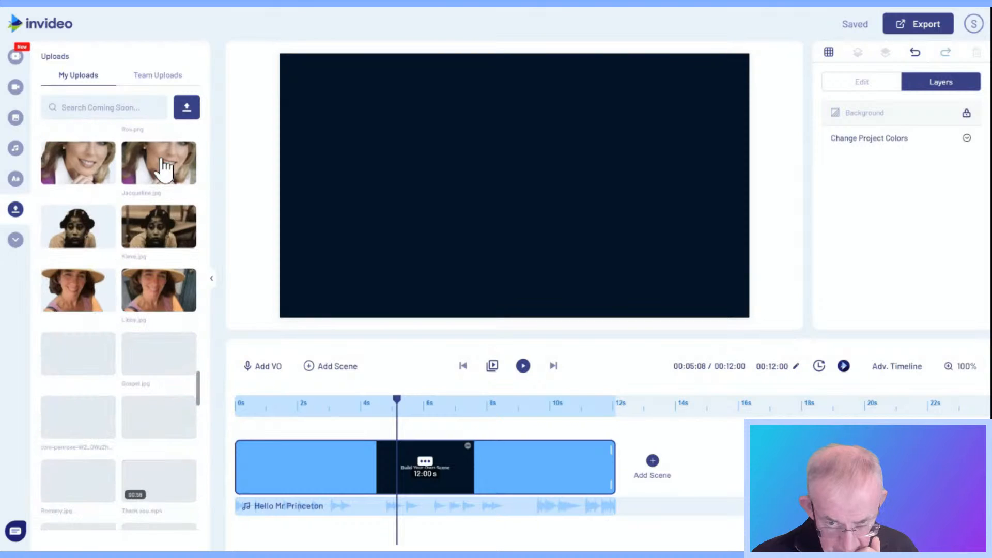
scroll(166, 168, down, 3)
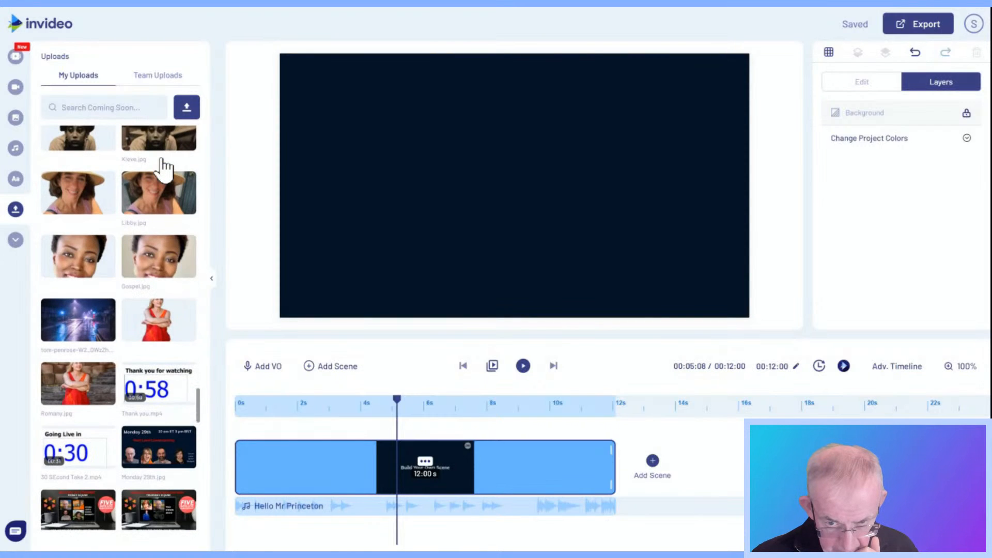
click(82, 452)
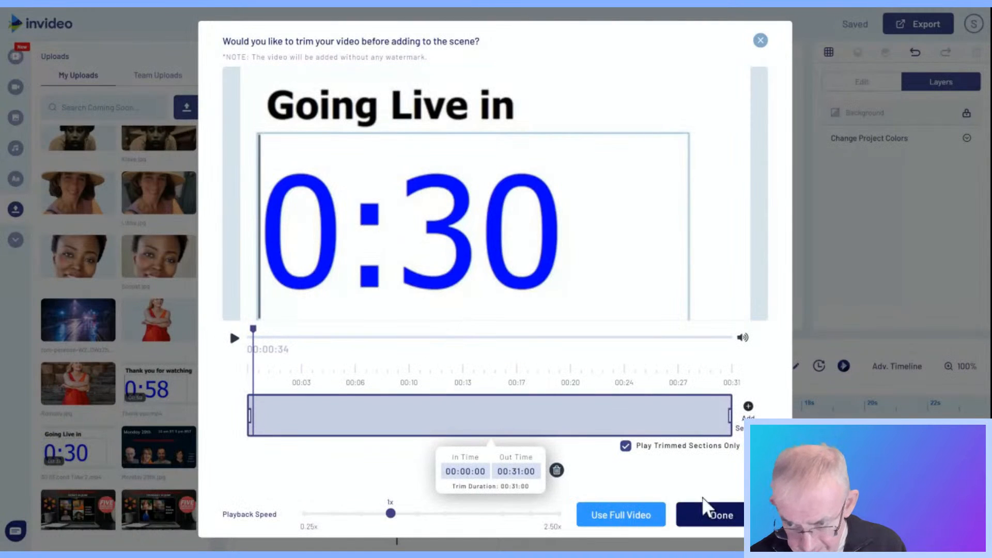
click(719, 519)
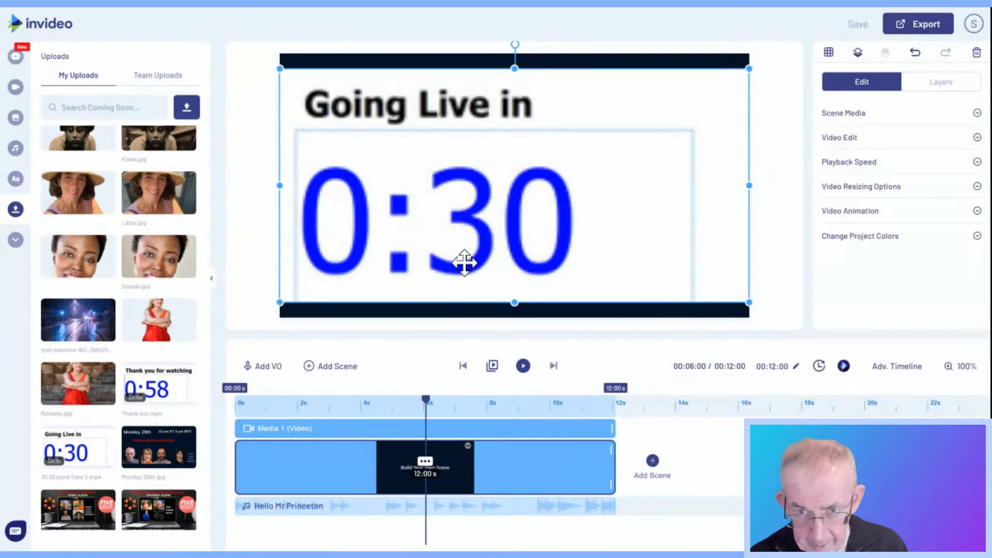
- Shrink the "Going Live in" countdown clip and place it in the lower-right corner of the canvas
drag(281, 69, 321, 89)
drag(398, 123, 625, 252)
click(618, 233)
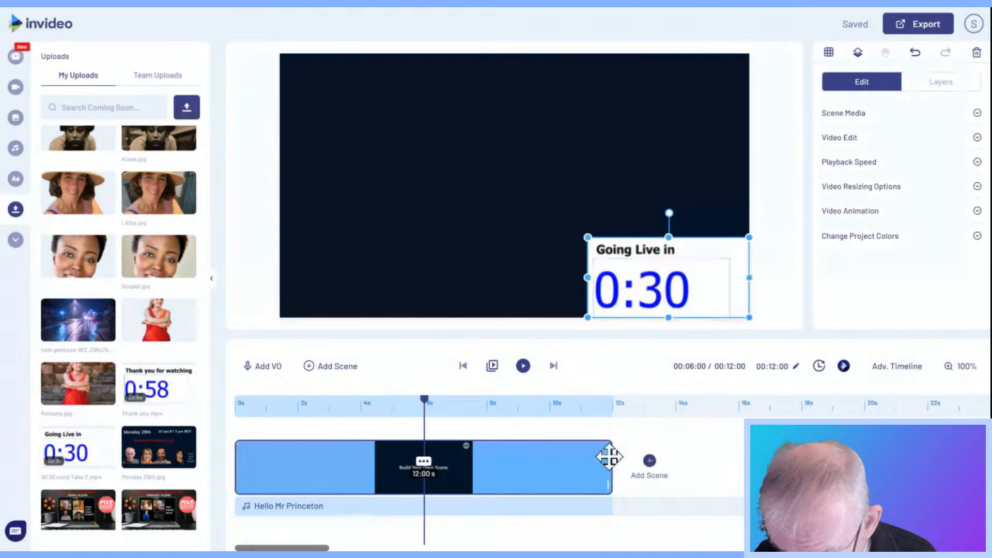
- Extend the scene's duration to about 24:11 seconds and play the scene
drag(610, 455, 985, 454)
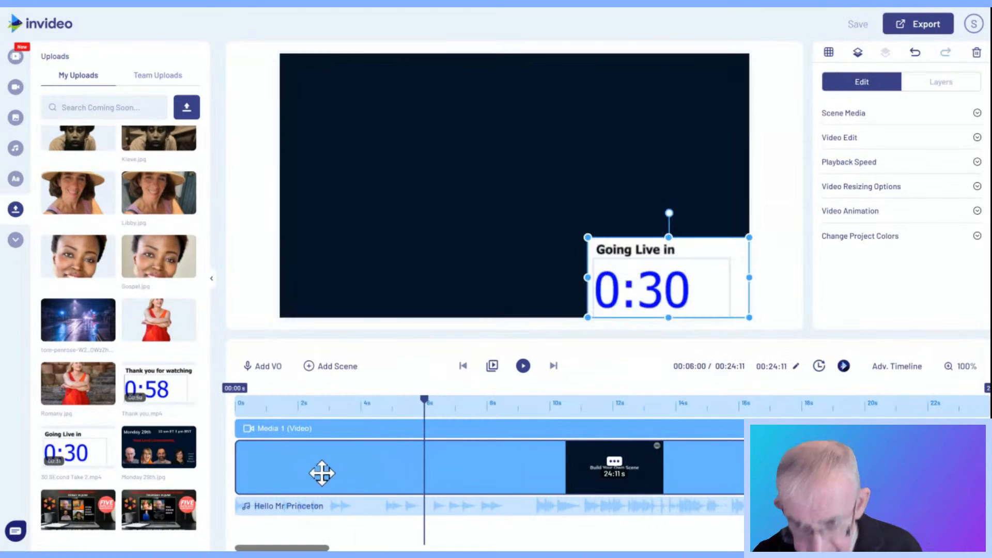
click(523, 366)
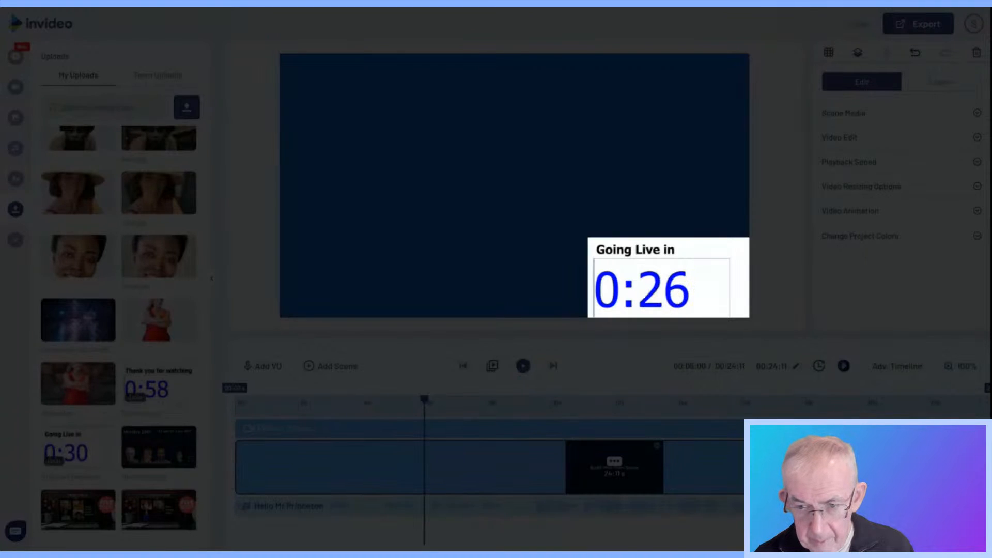
click(525, 364)
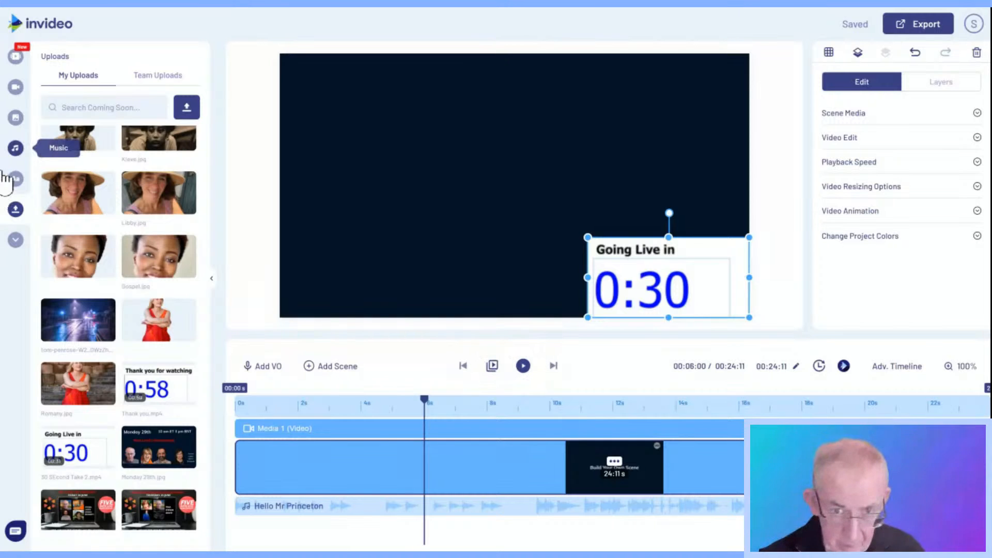
- Search the stock videos for VOLCANO in place of the countdown clock search
click(15, 88)
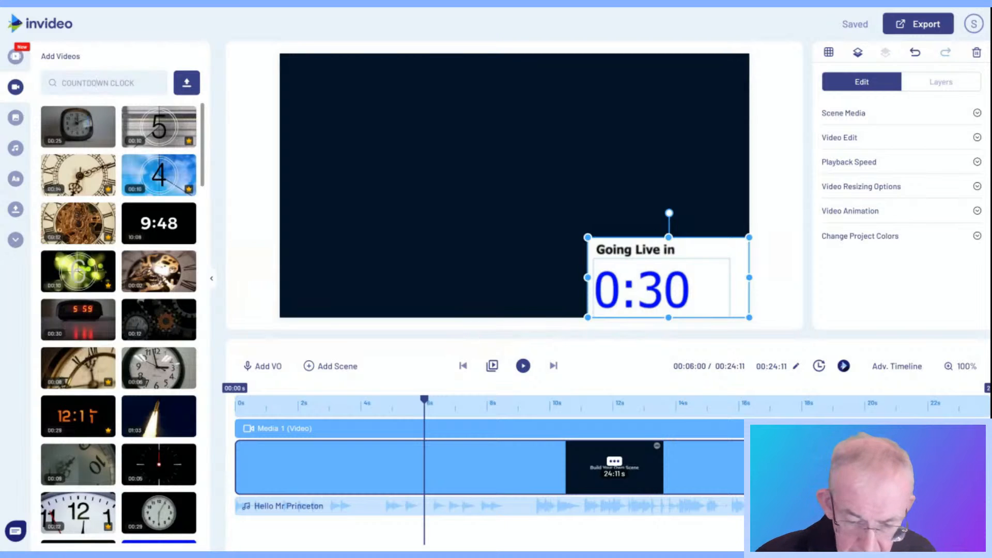
text(VOLCAN)
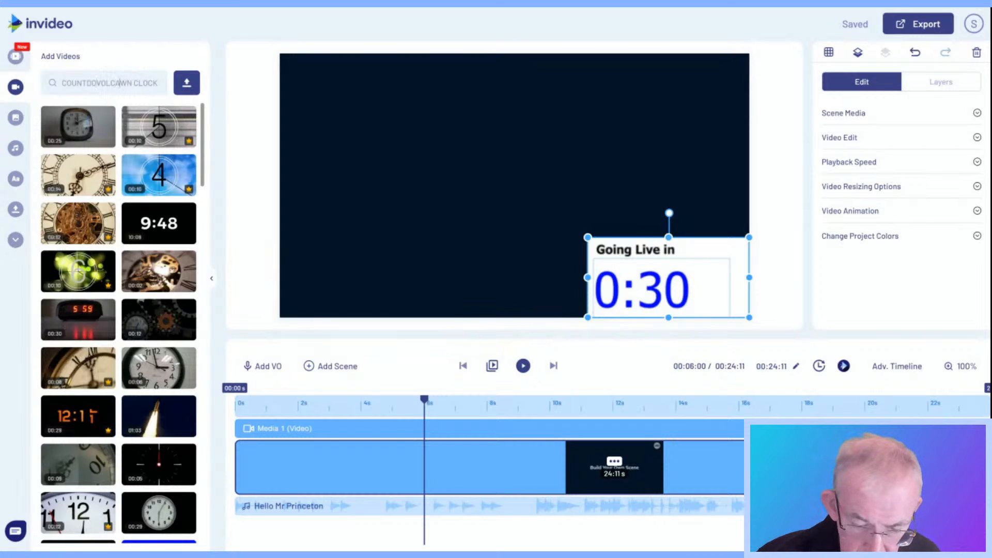
text(OS)
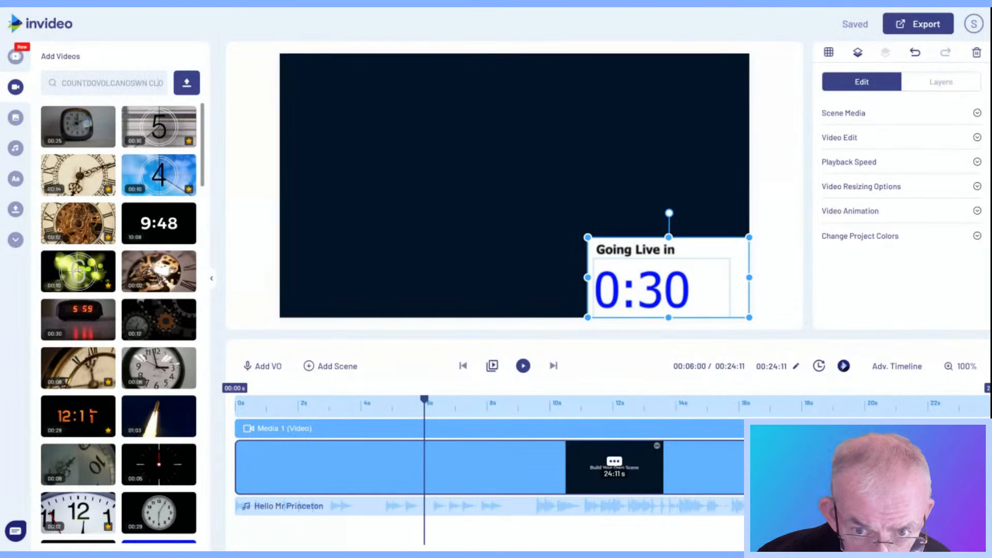
key(ctrl+a)
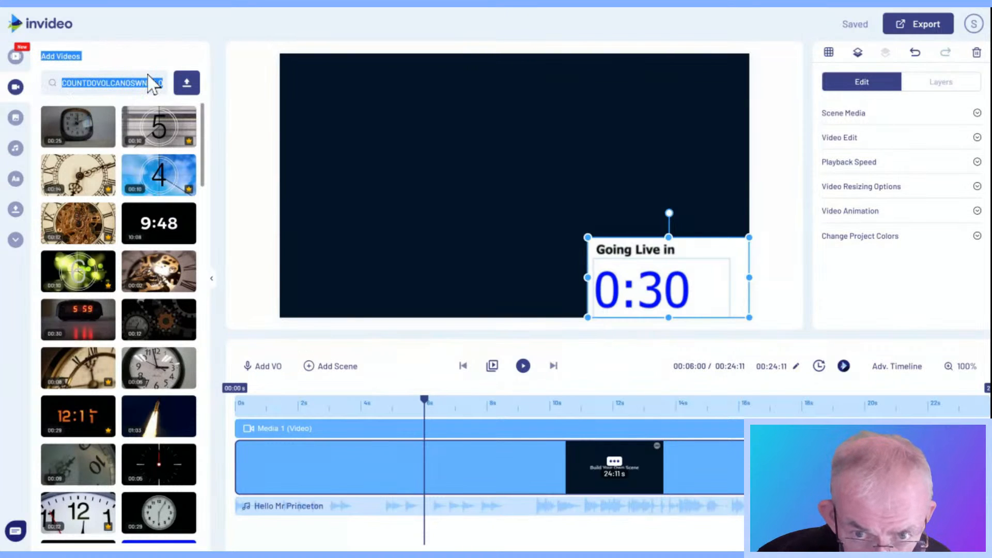
click(165, 82)
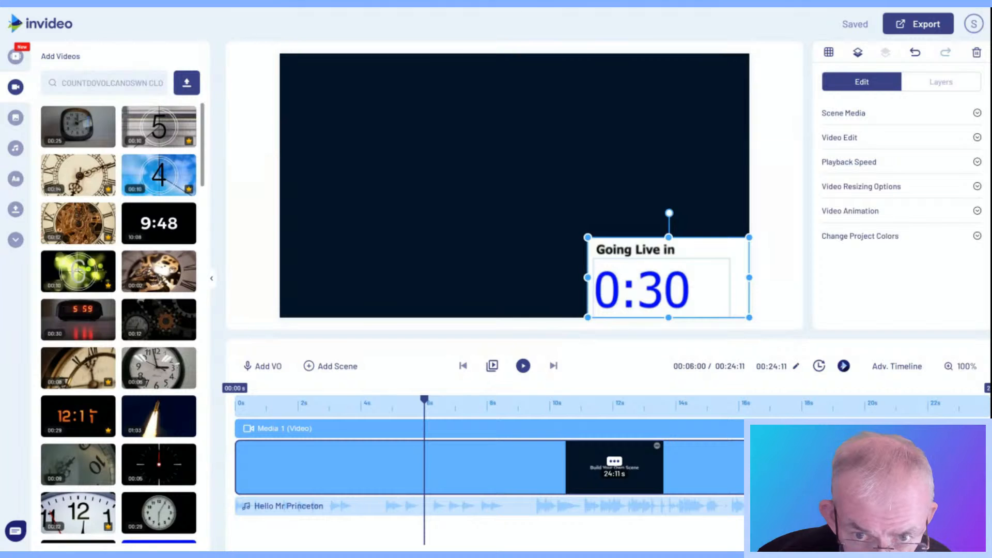
drag(165, 83, 87, 83)
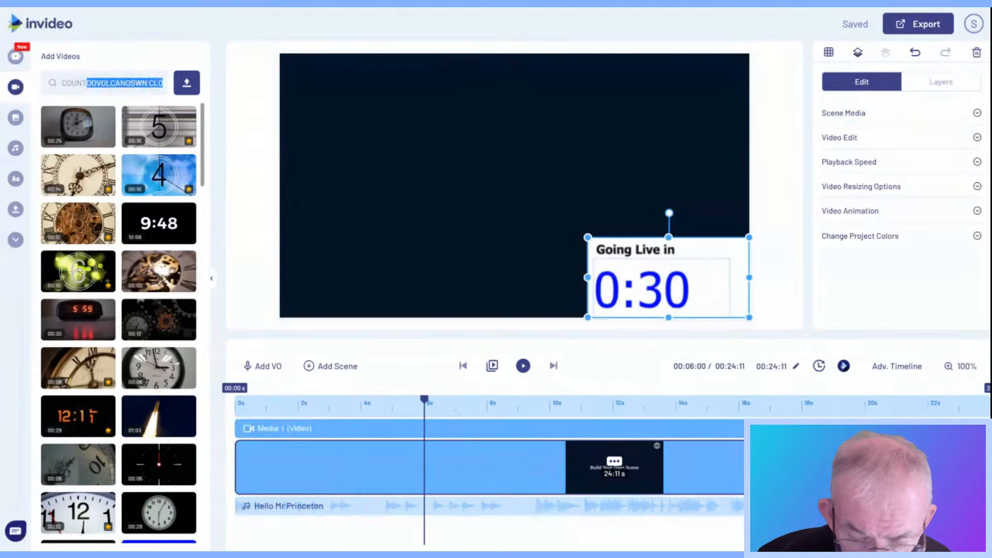
key(BackSpace)
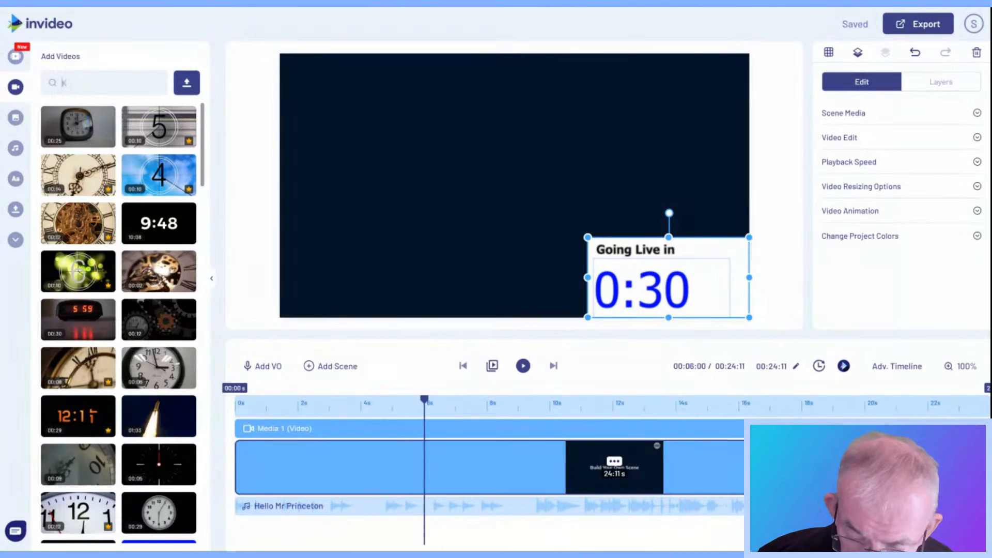
key(BackSpace)
text(v)
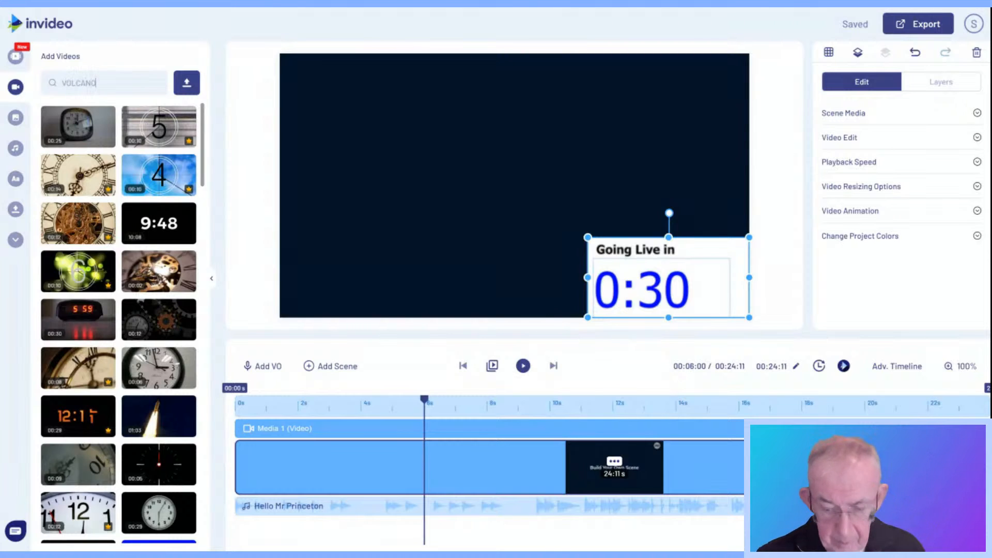
key(Return)
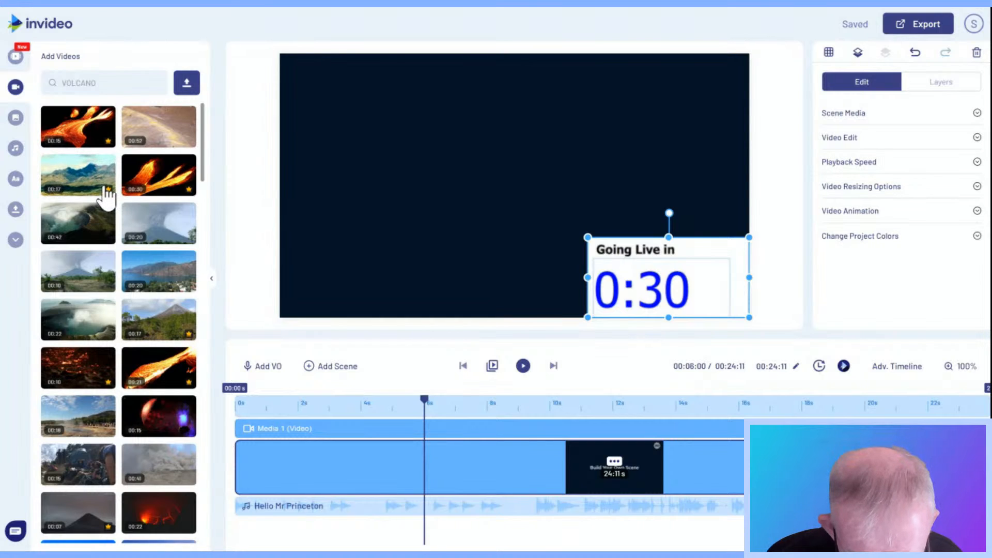
- Add the 27-second stock clip of a smoking volcano crater to the scene, keeping its full trim range
scroll(106, 196, down, 1)
scroll(106, 196, down, 1)
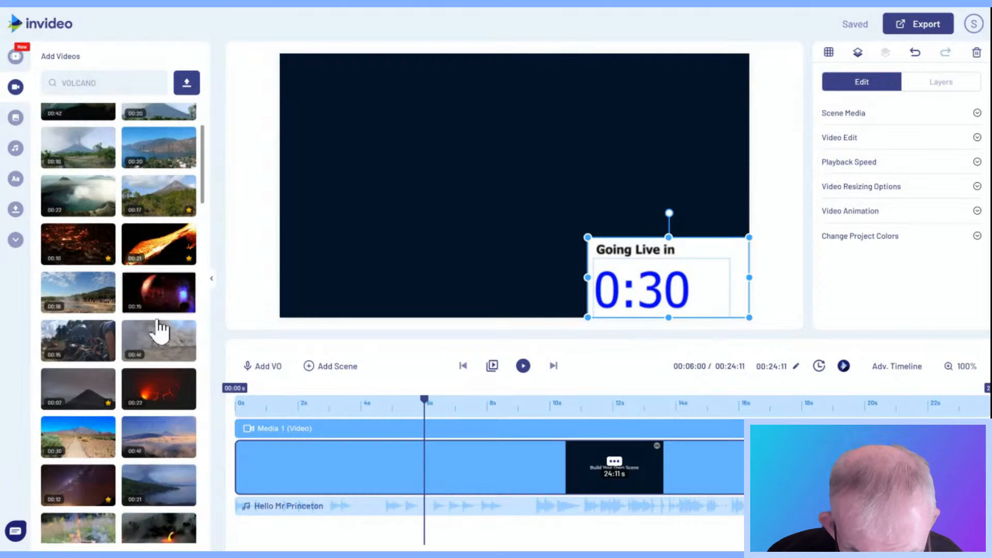
scroll(159, 323, down, 1)
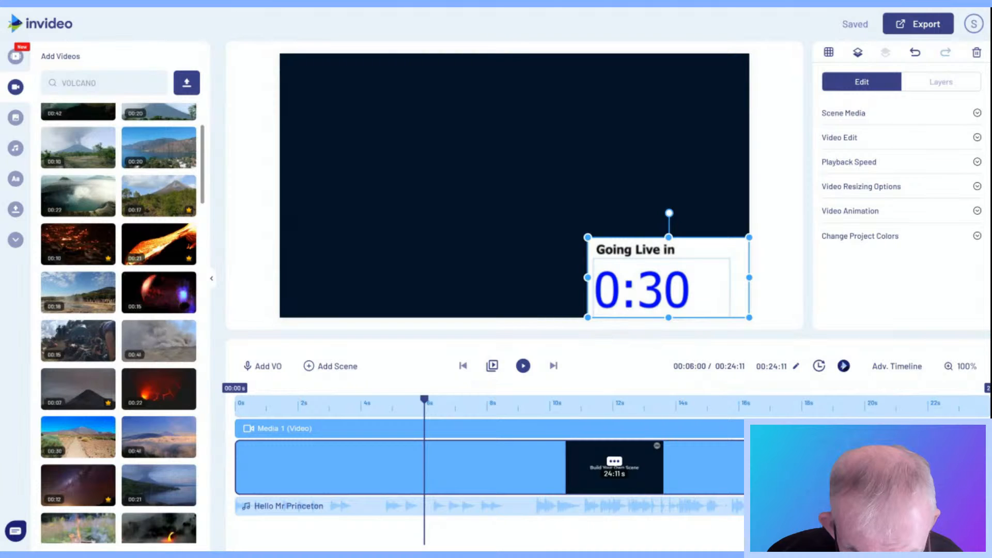
scroll(159, 328, down, 1)
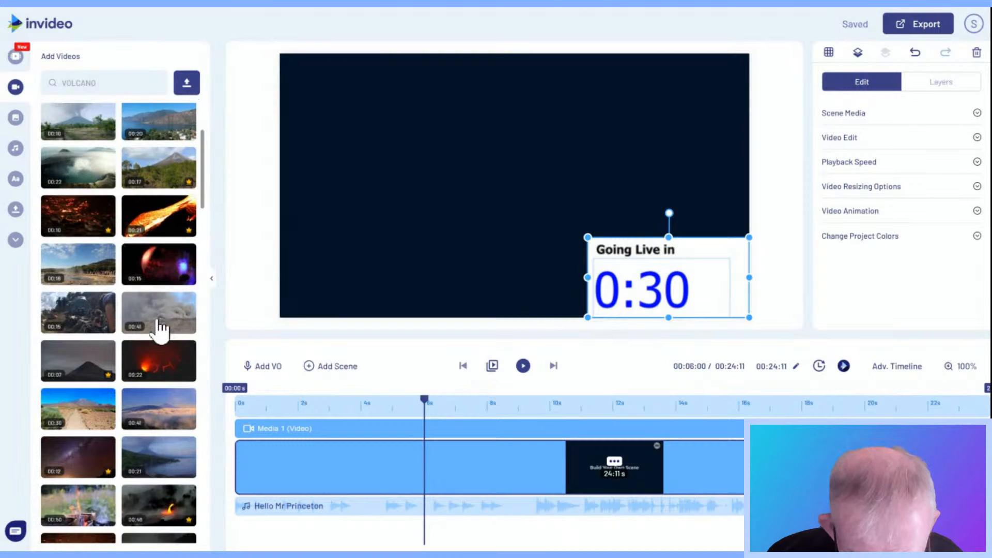
scroll(159, 328, down, 1)
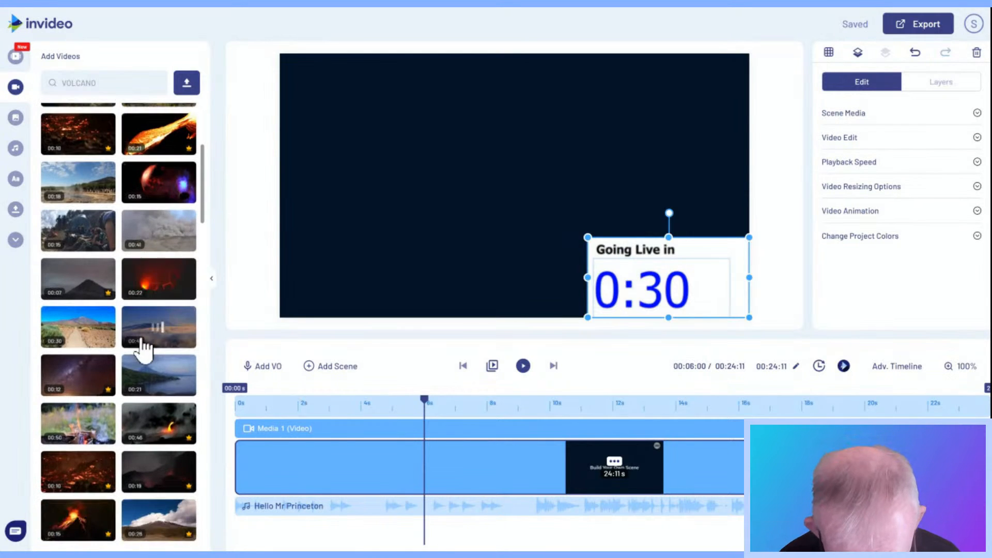
scroll(142, 347, down, 1)
scroll(145, 349, down, 1)
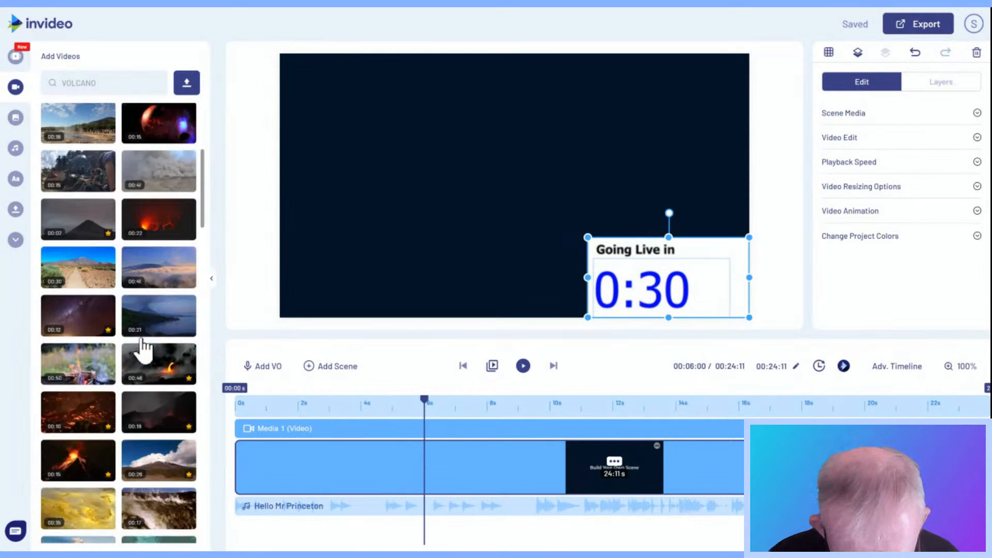
scroll(144, 347, down, 1)
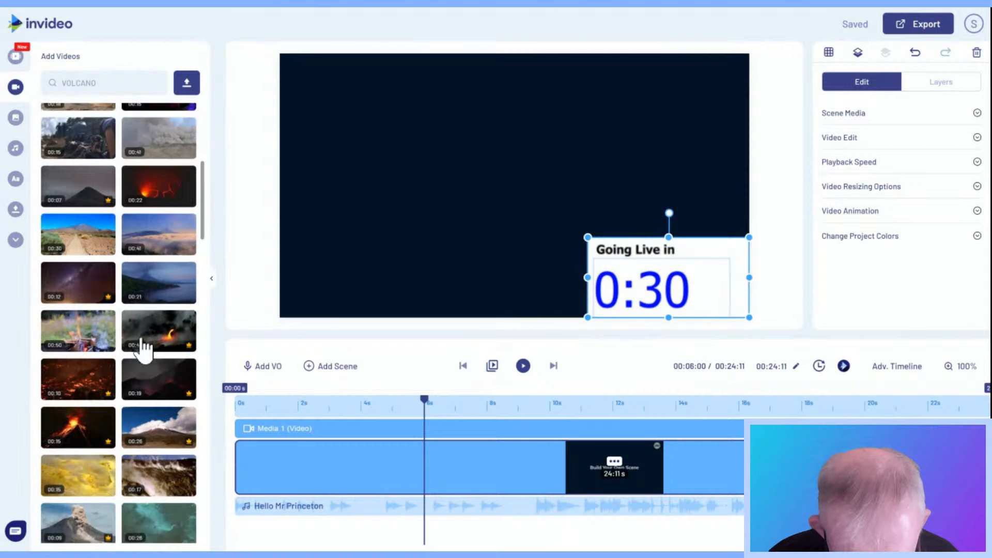
scroll(144, 349, down, 2)
scroll(144, 347, down, 3)
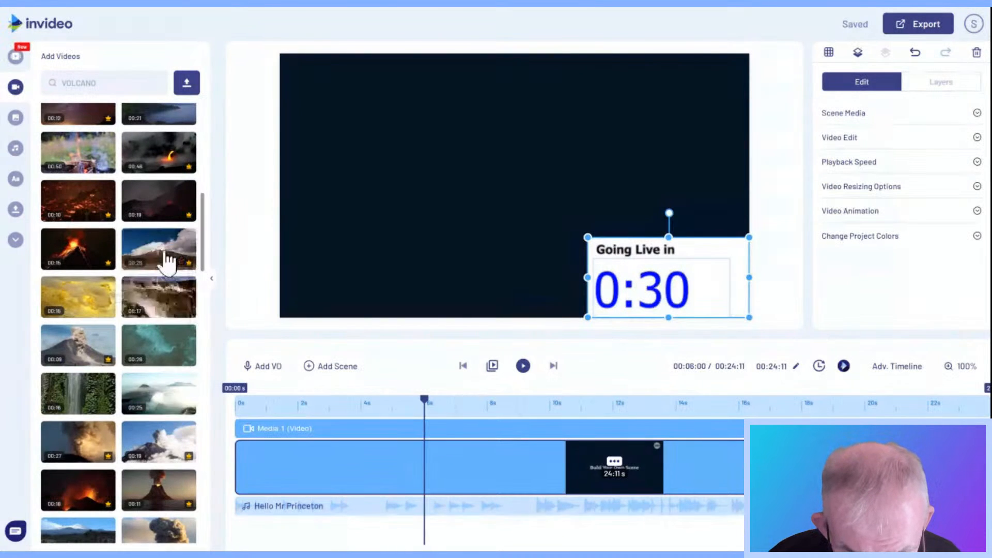
scroll(166, 258, down, 1)
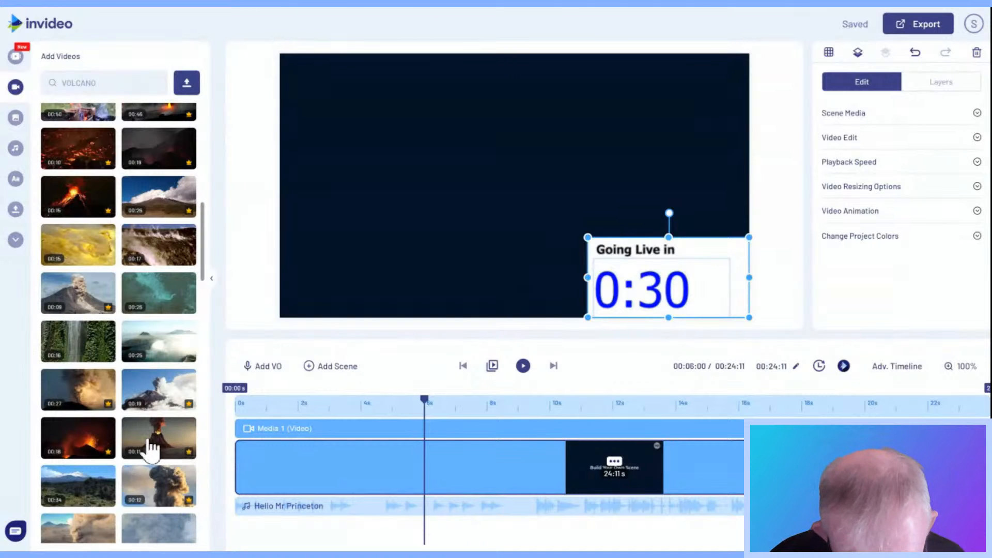
scroll(149, 445, down, 1)
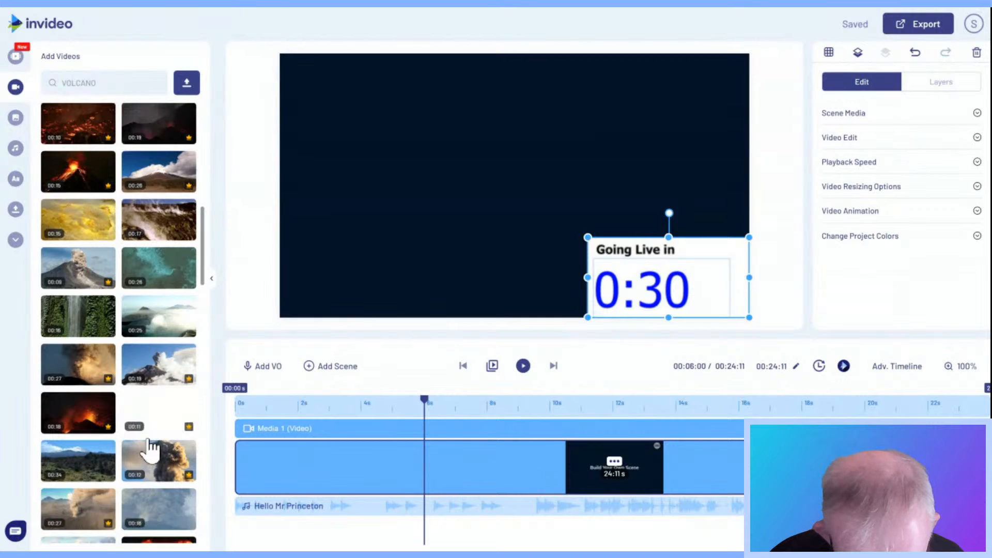
click(84, 512)
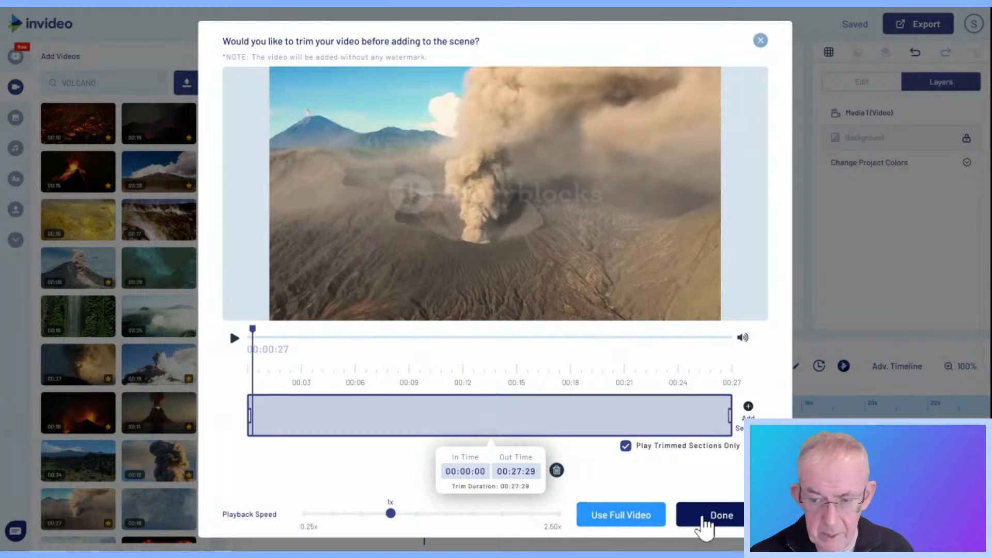
click(705, 526)
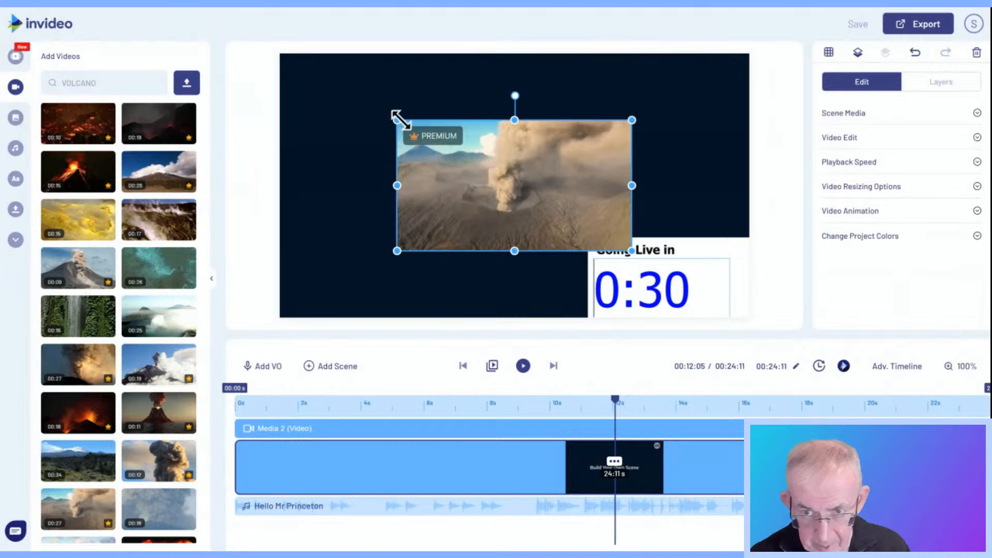
- Enlarge the volcano clip to cover most of the canvas and centre it, leaving a dark border around it
drag(398, 119, 263, 51)
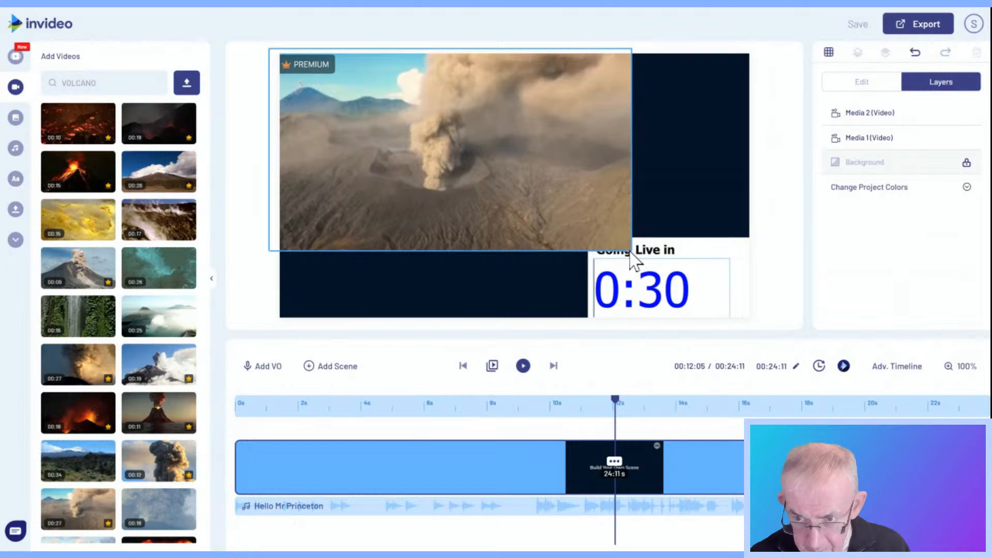
drag(635, 261, 618, 251)
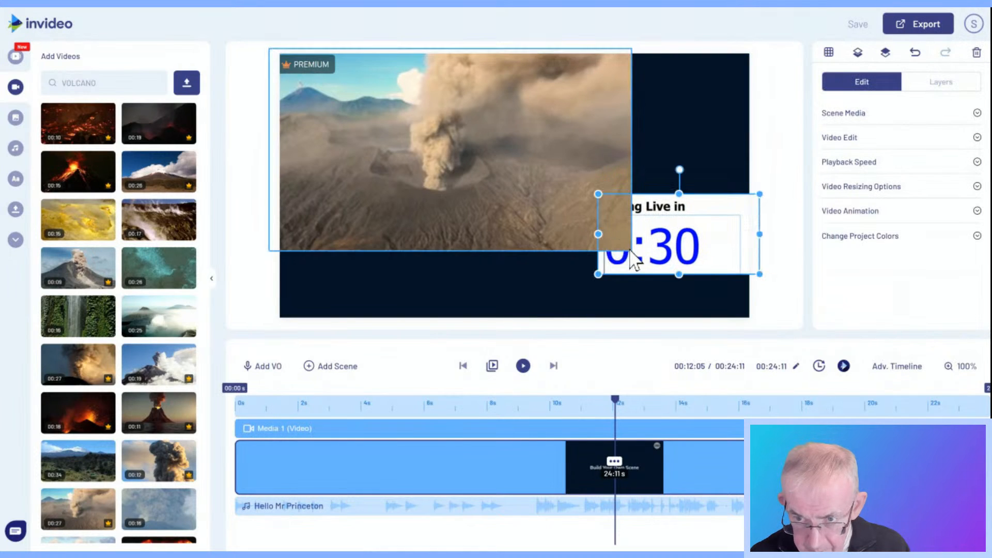
click(632, 259)
drag(631, 251, 745, 307)
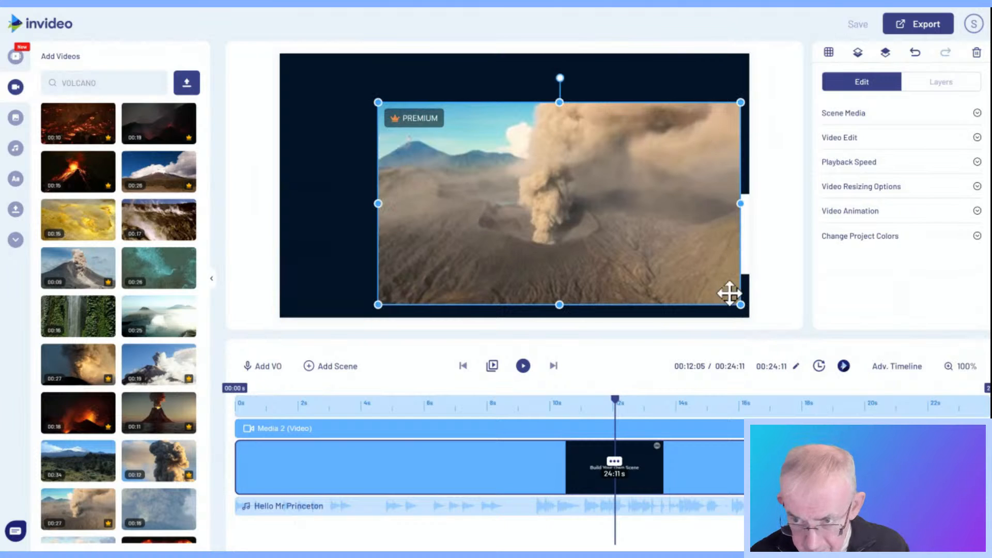
drag(726, 290, 690, 281)
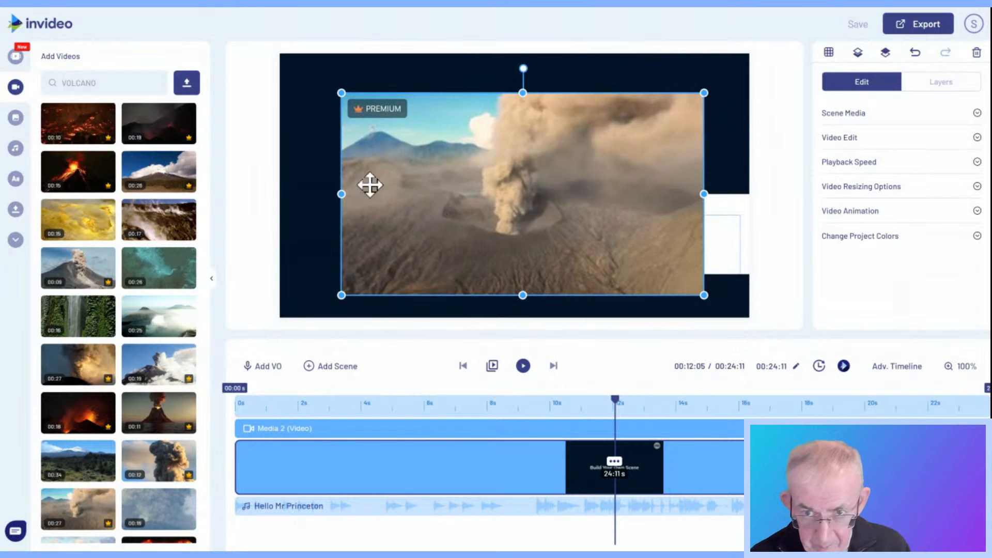
drag(341, 92, 319, 79)
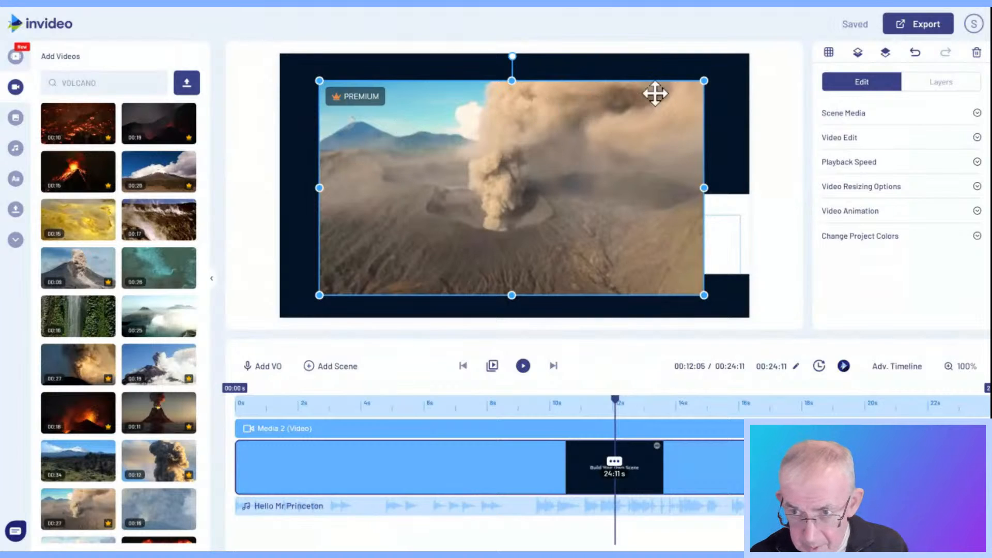
mouse_move(706, 82)
mouse_down()
mouse_move(761, 64)
mouse_move(721, 77)
mouse_up()
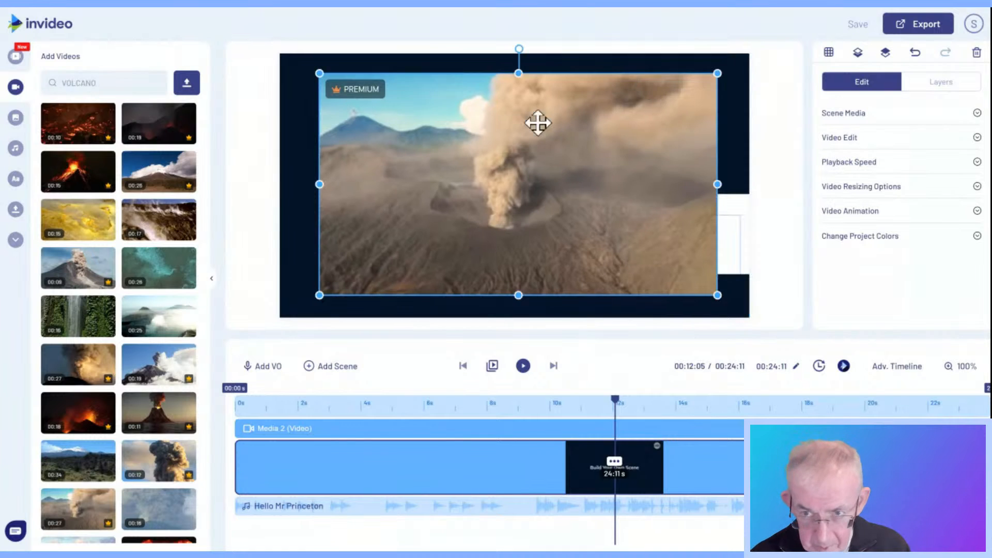
drag(539, 122, 537, 123)
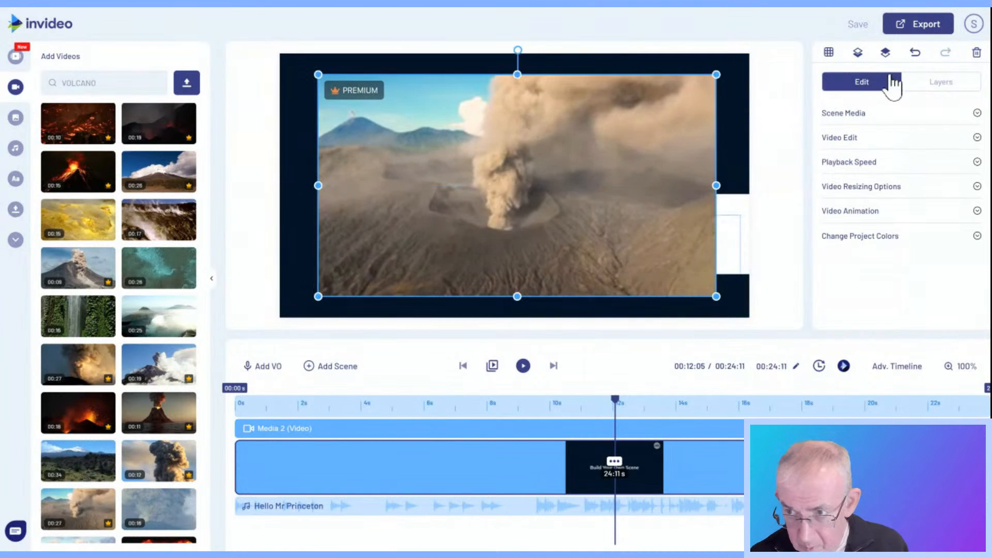
- Bring the countdown layer above the volcano clip and shrink the countdown into the volcano clip's lower-right corner
click(933, 87)
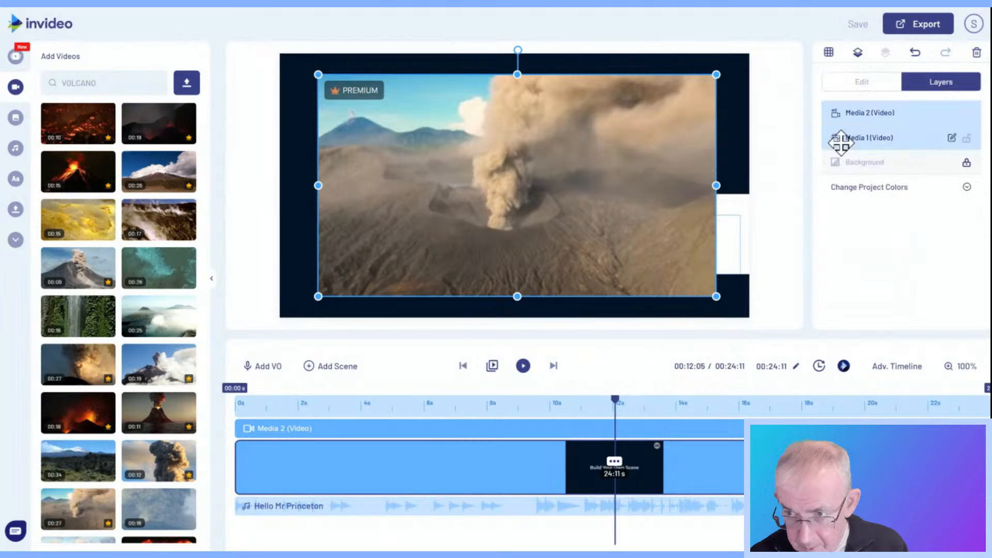
drag(841, 143, 850, 113)
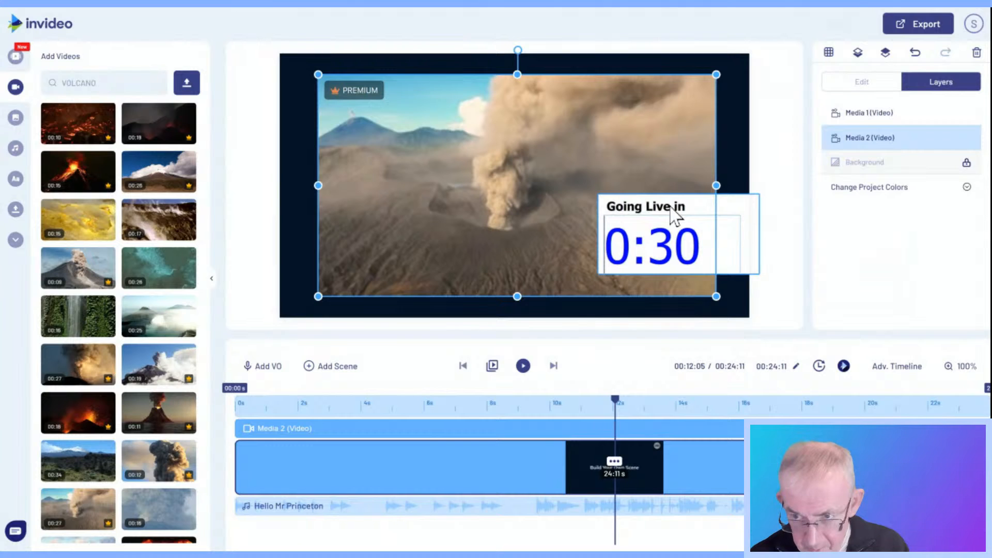
drag(674, 215, 626, 227)
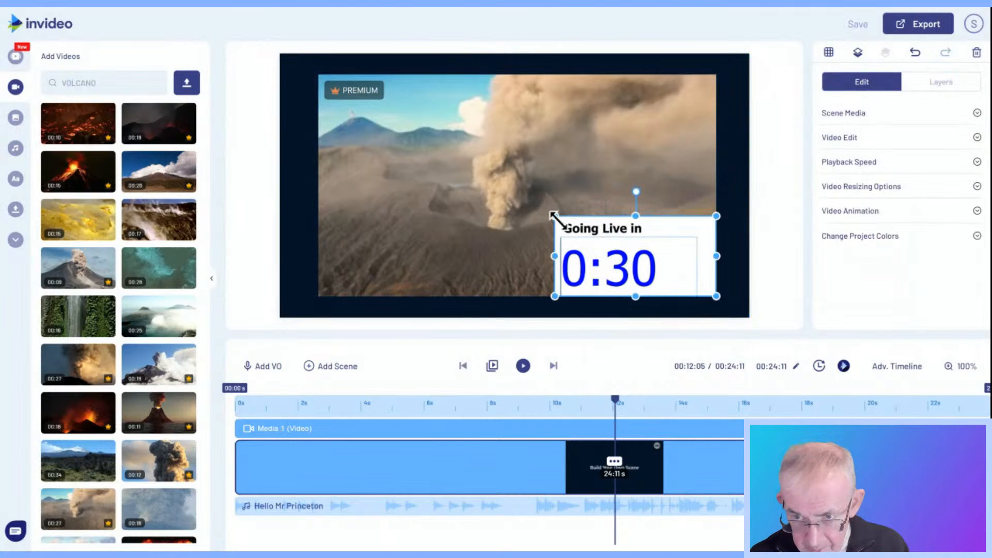
drag(554, 216, 600, 236)
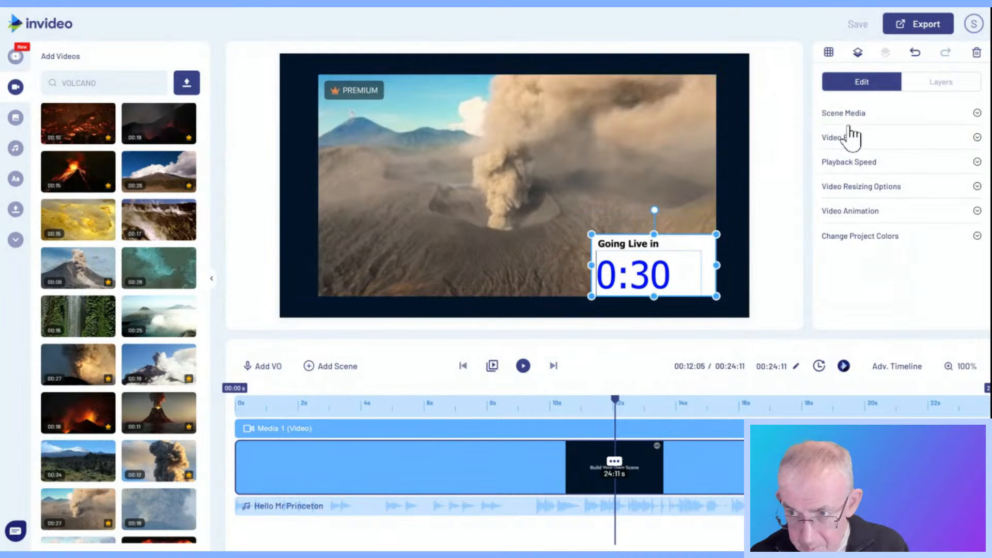
click(919, 89)
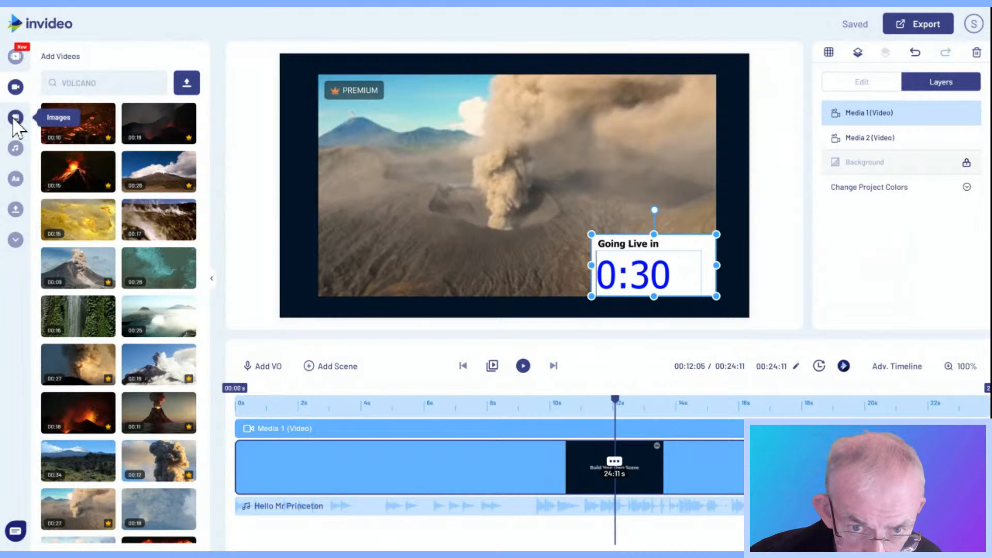
- Browse the Rock music genre and preview the tracks Believe The Hype, Bass Buzzer and Rock Power Sport
click(15, 150)
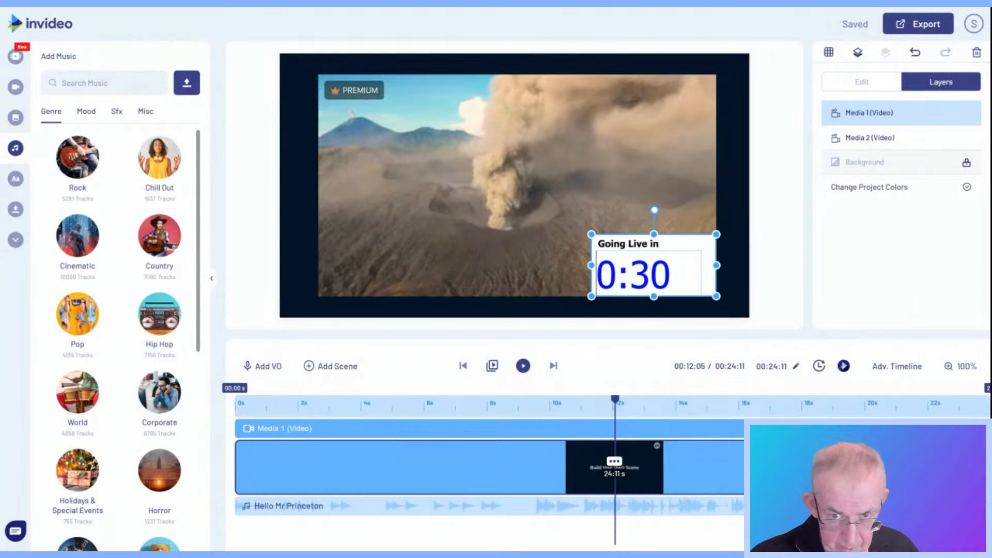
click(87, 160)
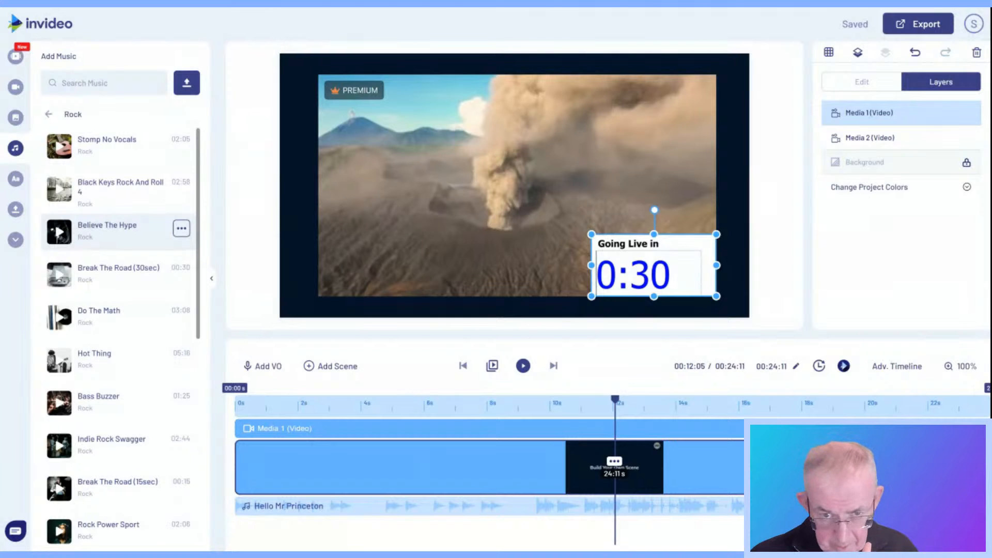
click(58, 237)
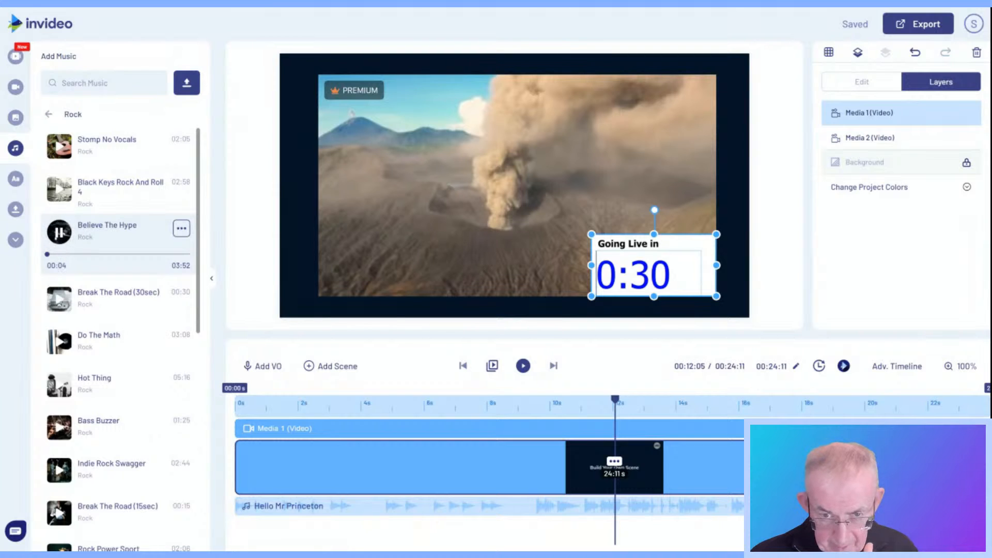
click(58, 233)
scroll(132, 227, down, 1)
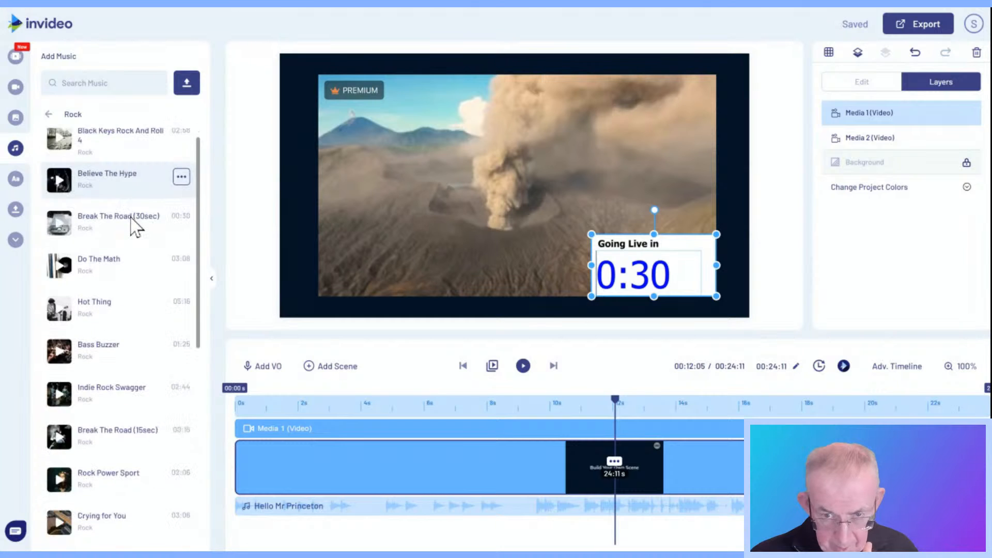
scroll(131, 227, down, 1)
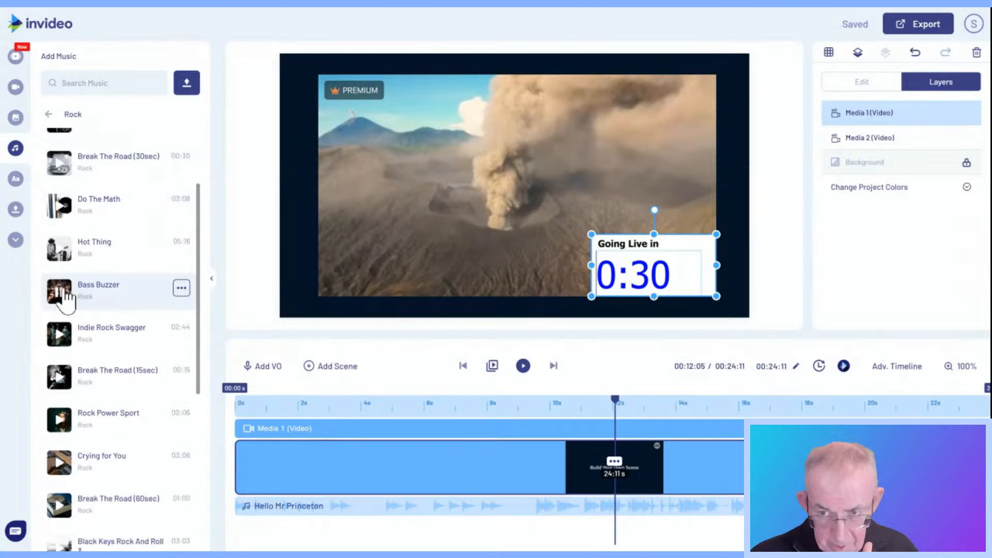
click(62, 293)
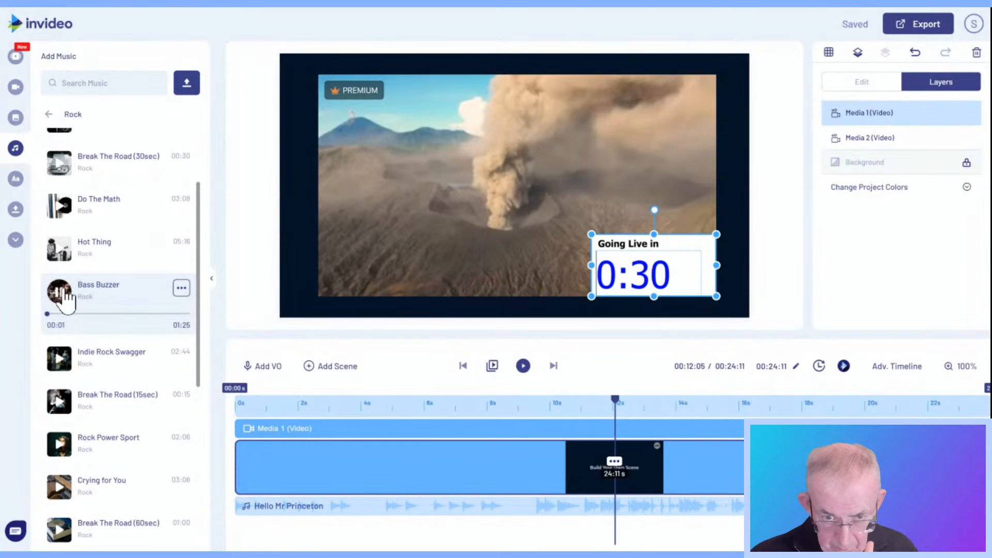
click(61, 293)
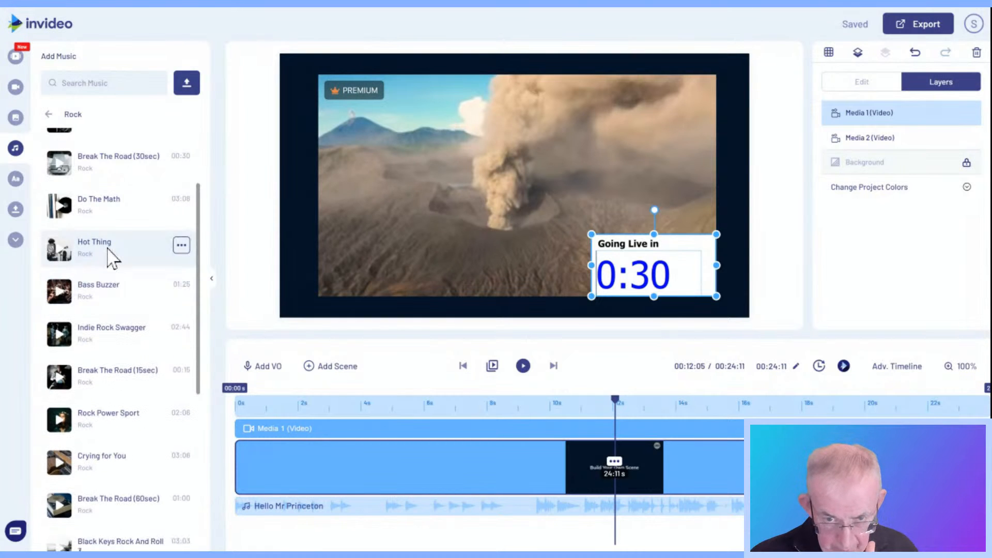
scroll(112, 257, down, 3)
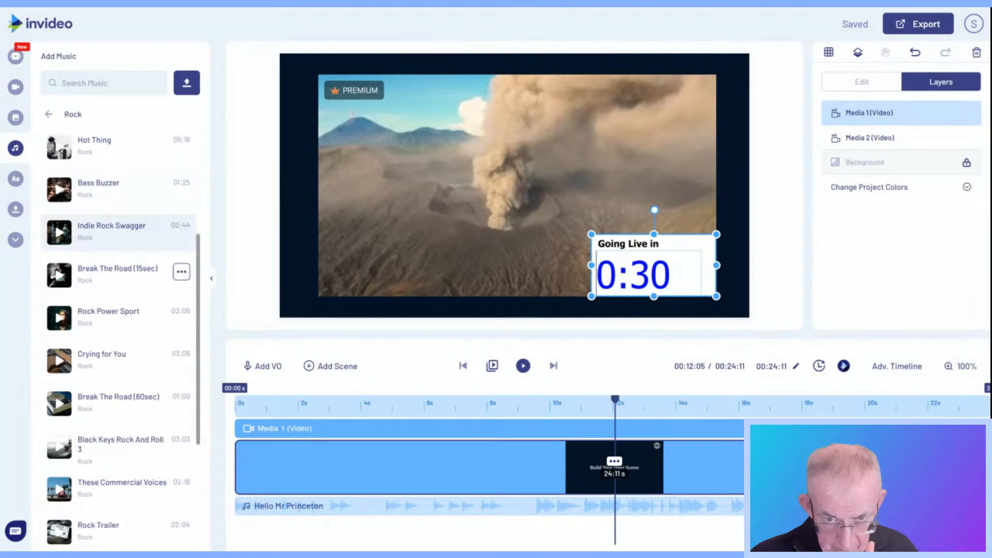
click(61, 318)
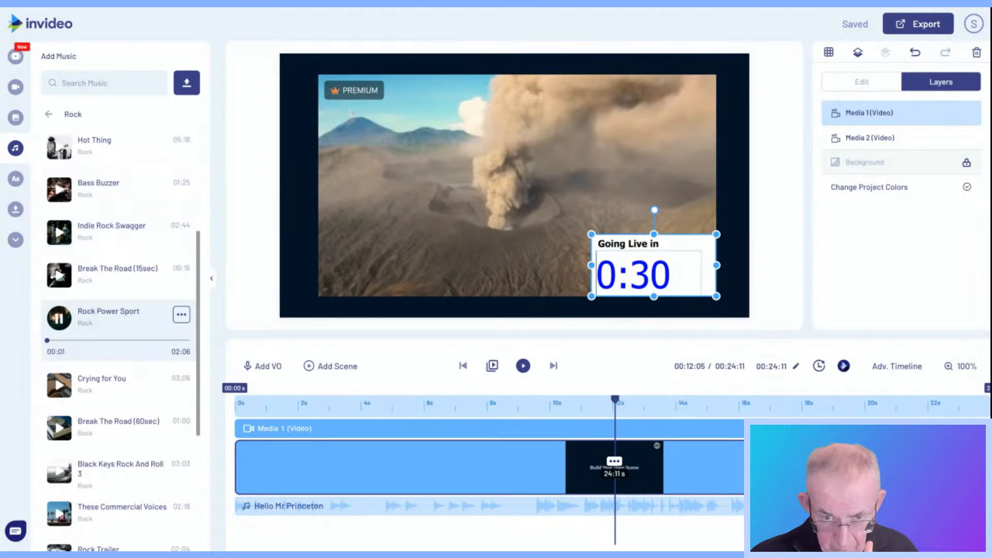
click(114, 305)
scroll(115, 302, down, 3)
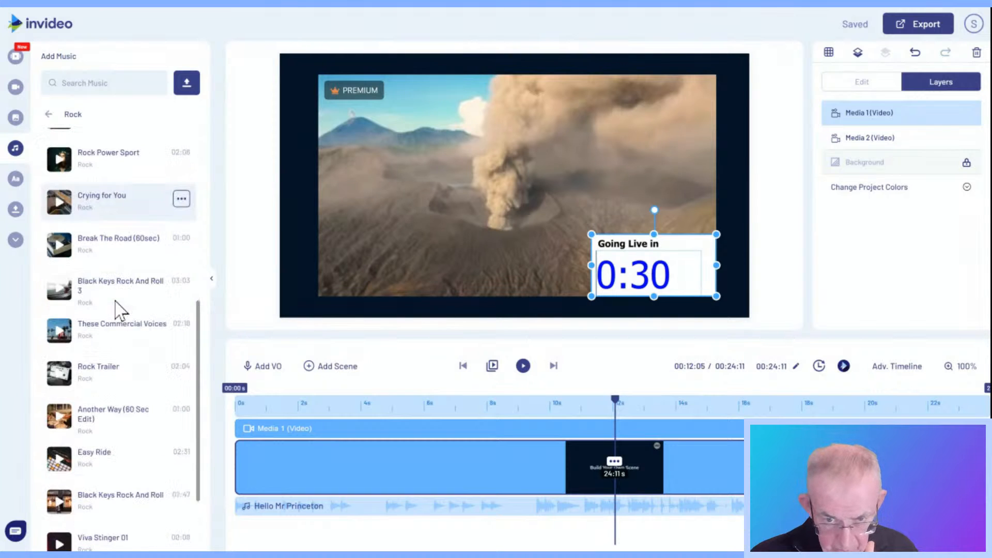
- Preview the rock track Black Keys Rock And Roll 3 and add it to the video before the existing music track
click(60, 292)
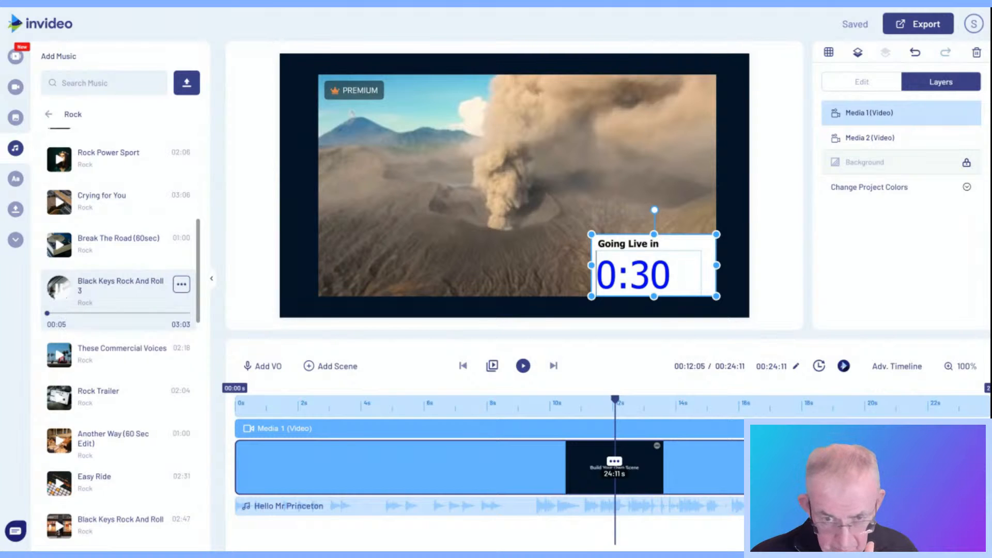
click(182, 285)
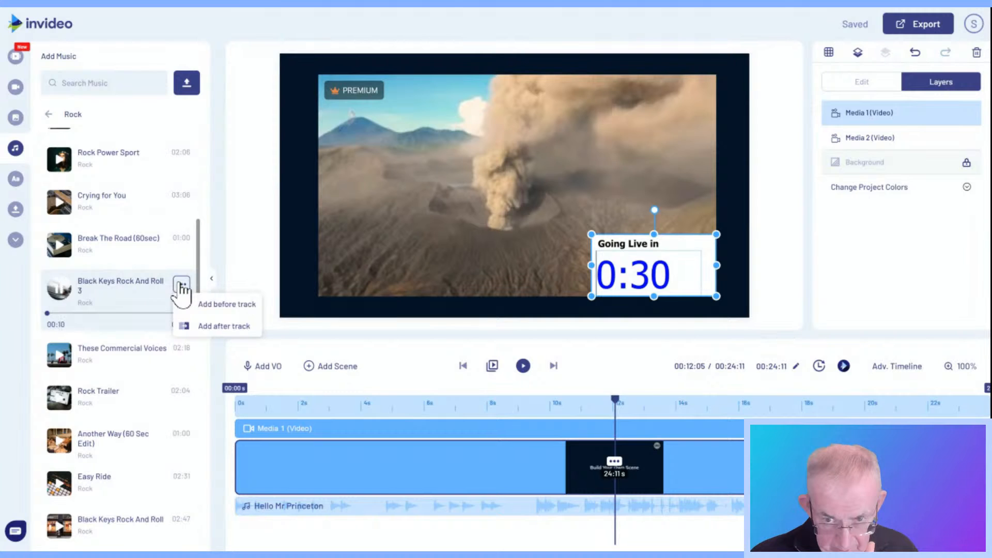
click(208, 309)
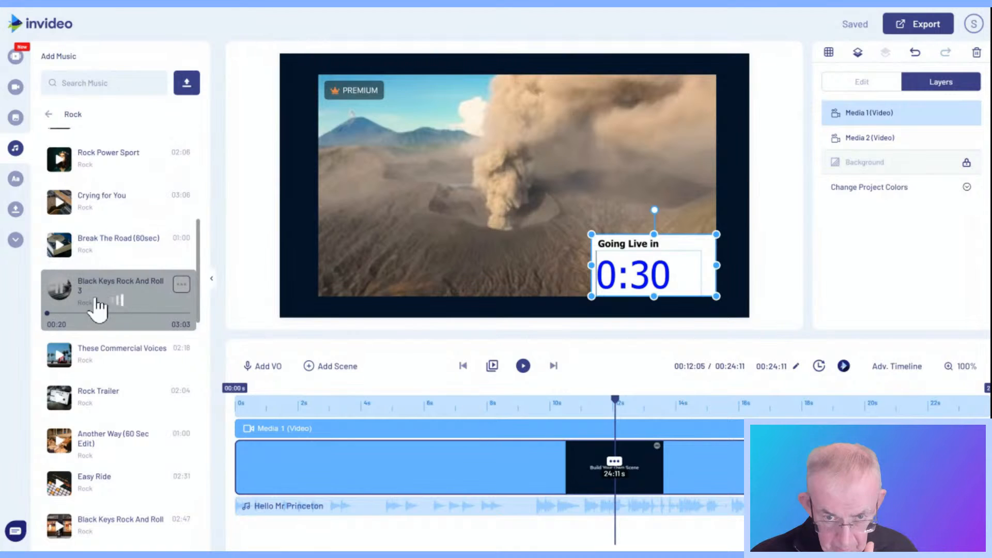
click(60, 289)
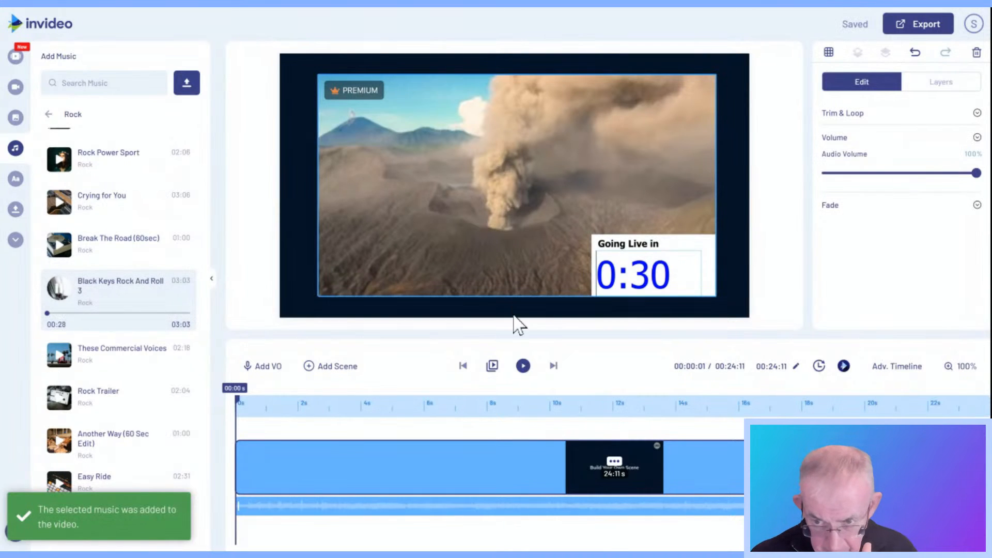
- Play the opening seconds of the scene with its music and audition Black Keys Rock And Roll 3 from further into the track
click(523, 366)
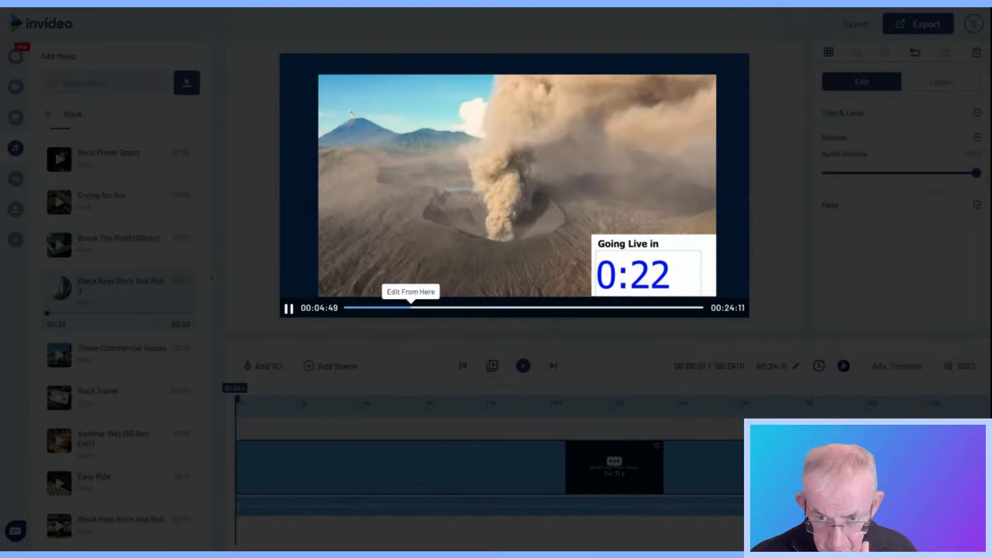
click(288, 309)
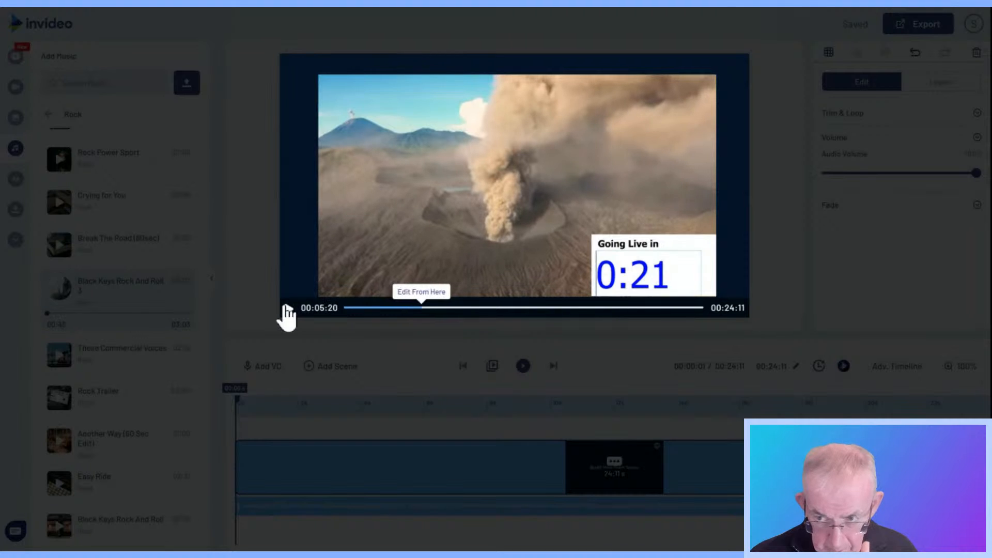
click(401, 325)
mouse_move(80, 282)
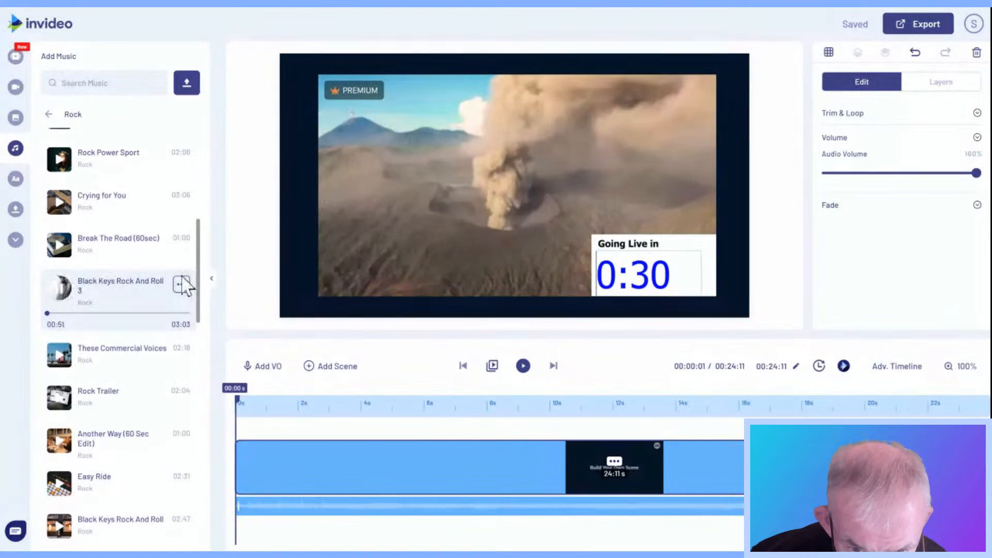
click(68, 313)
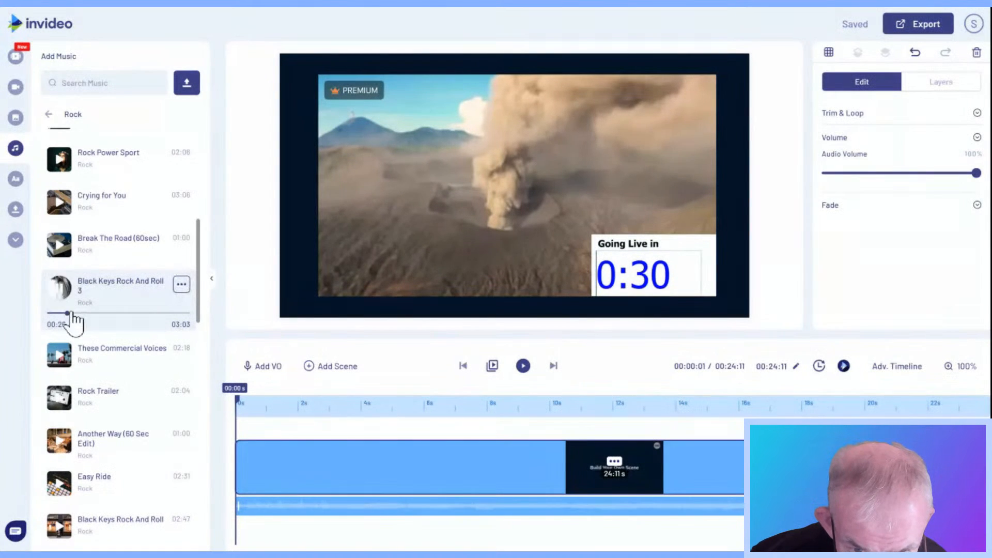
click(60, 296)
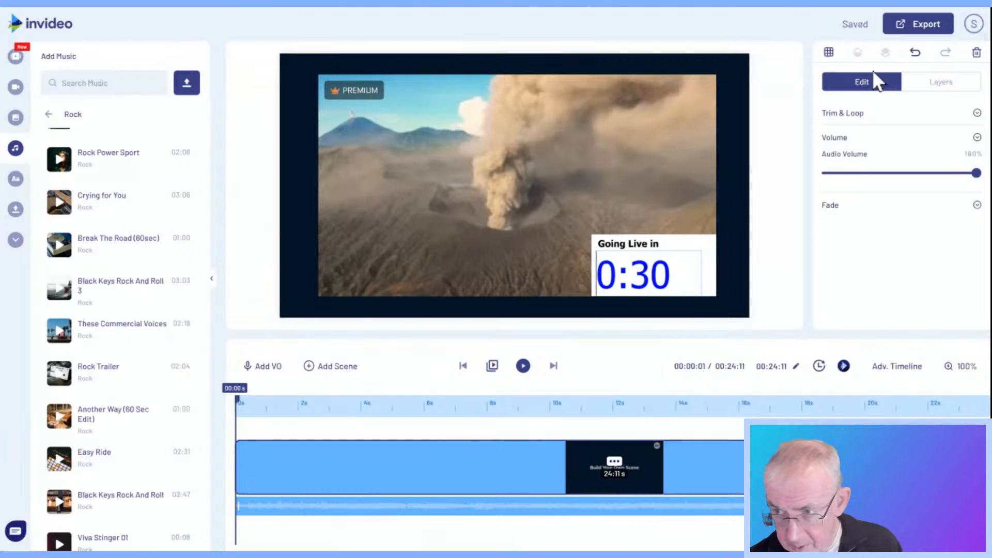
- Unlock the scene's background layer and recolour it to the dark blue #203750
click(937, 92)
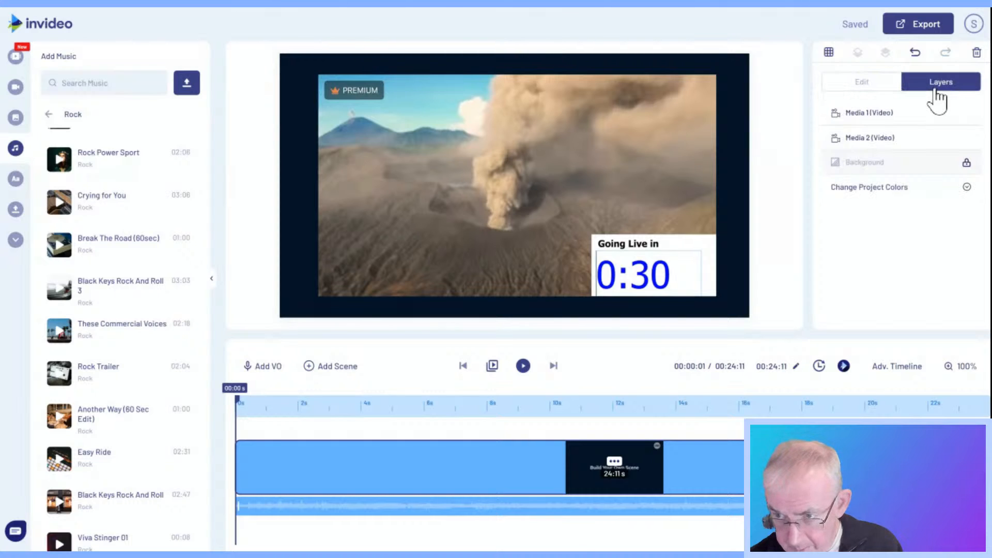
click(966, 170)
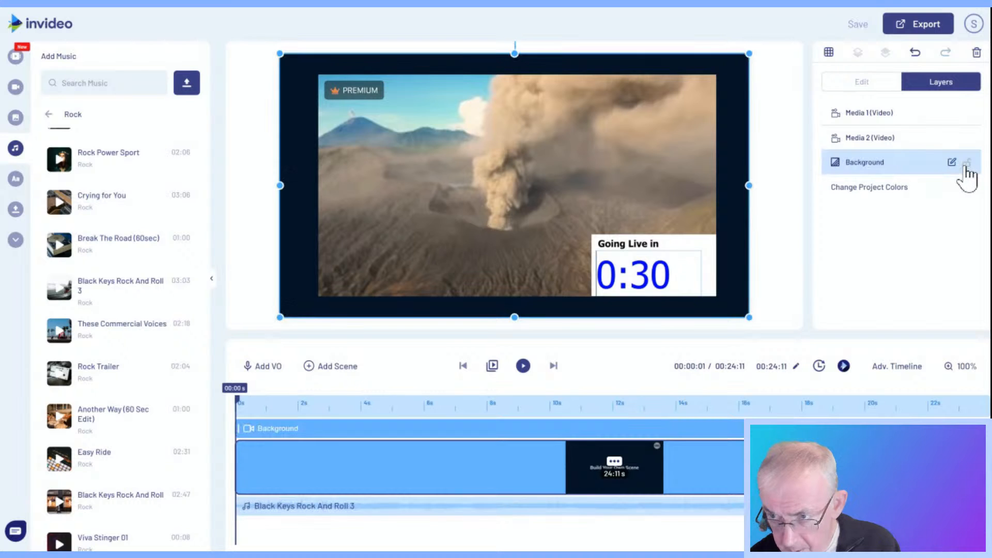
click(828, 84)
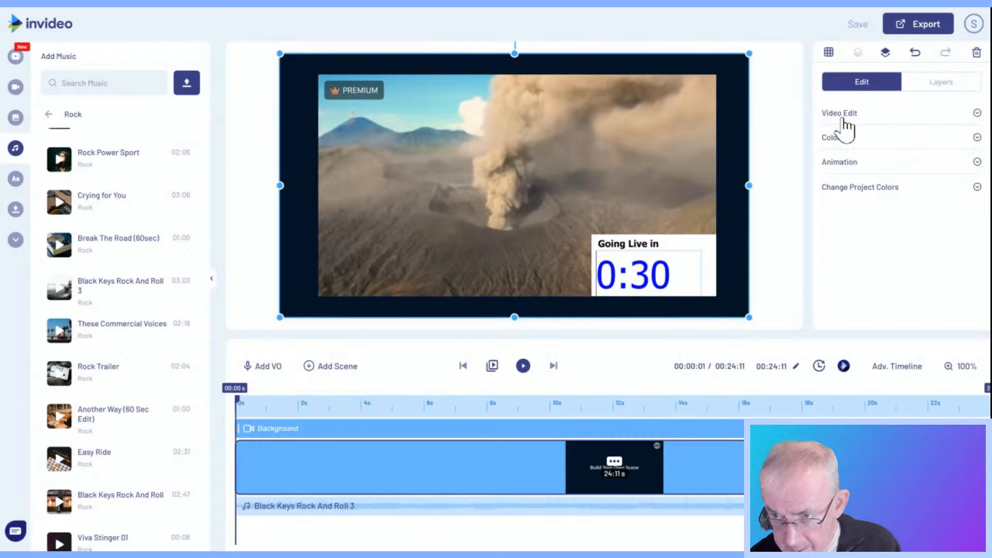
click(840, 140)
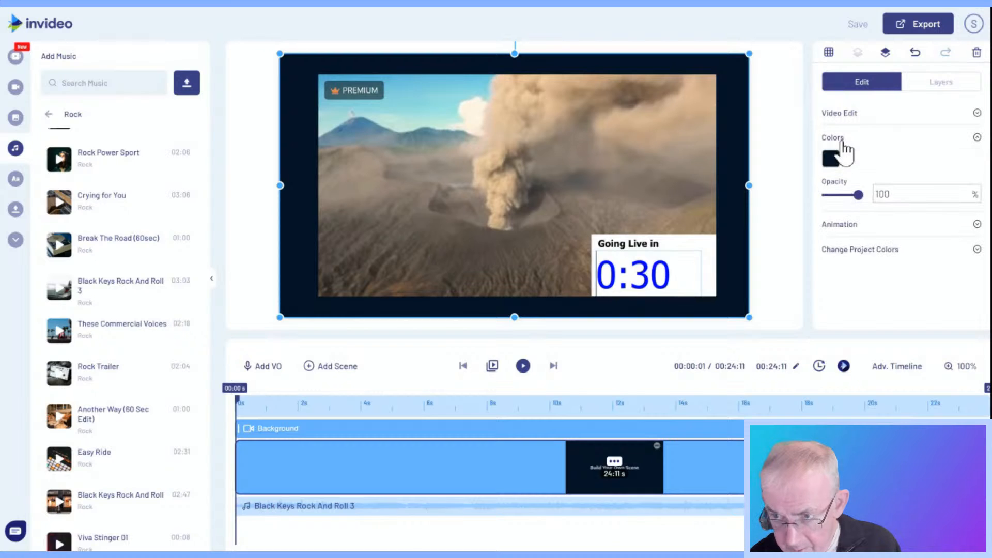
click(831, 160)
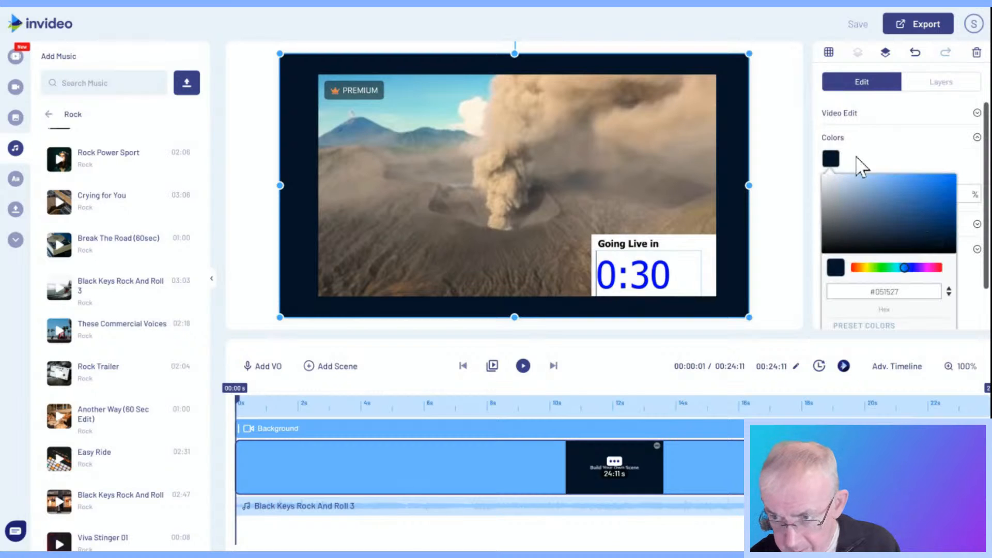
click(926, 193)
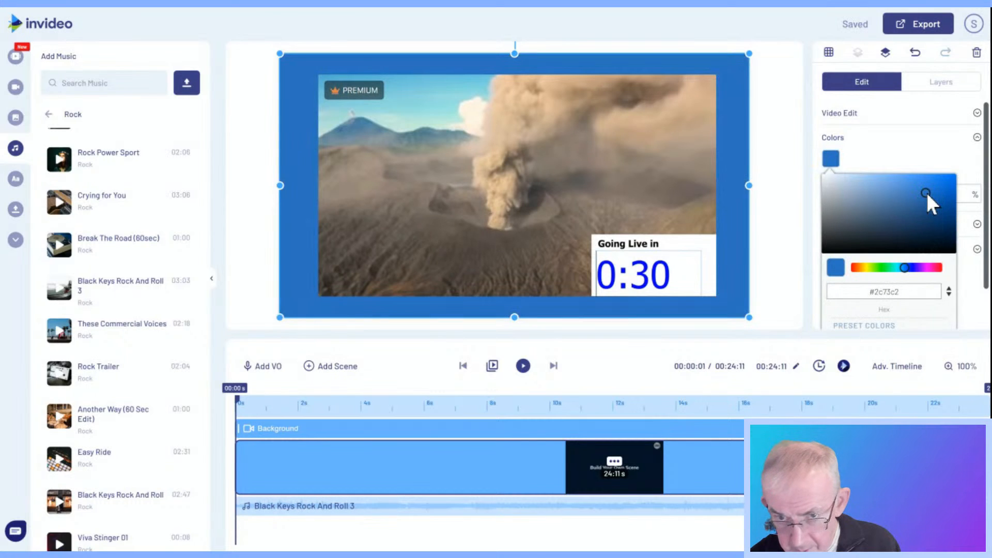
click(892, 211)
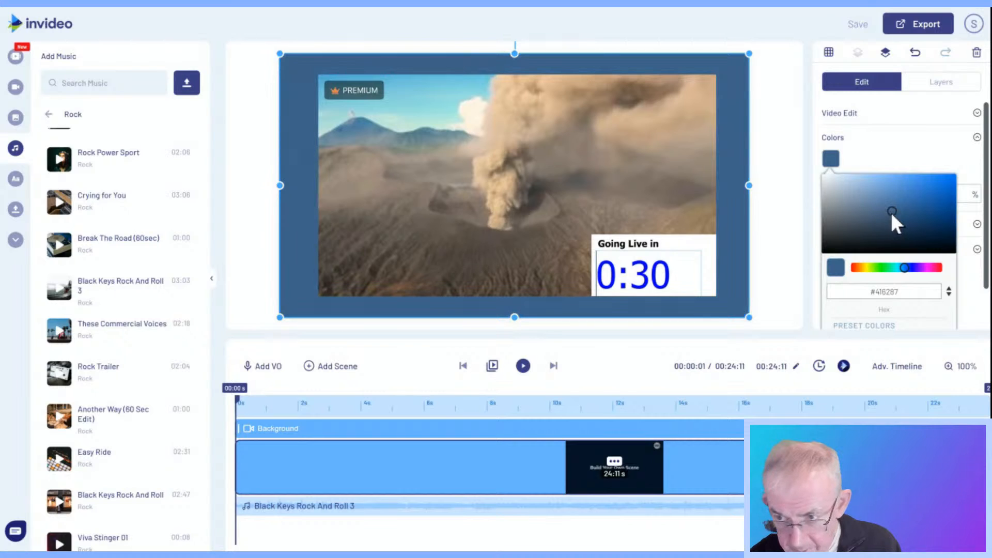
click(868, 221)
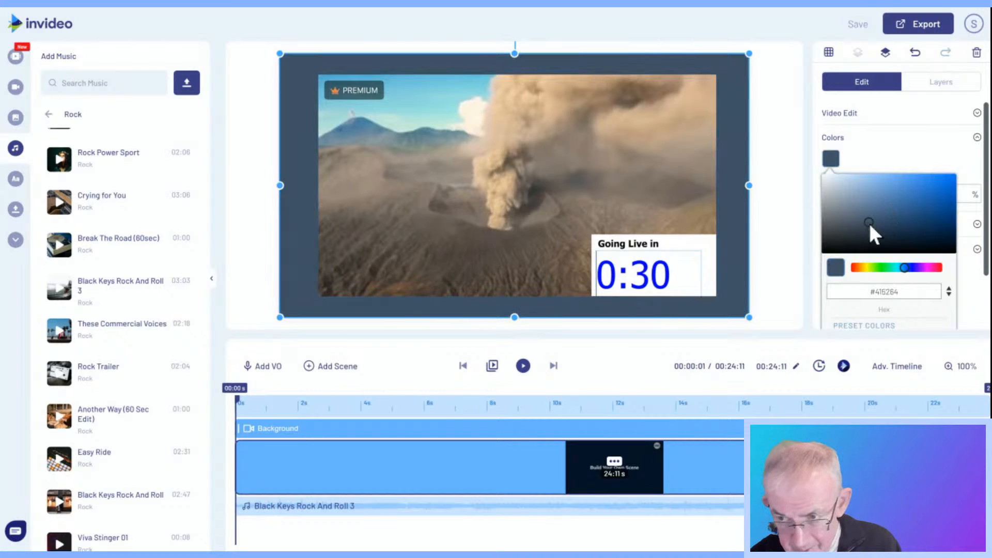
click(884, 227)
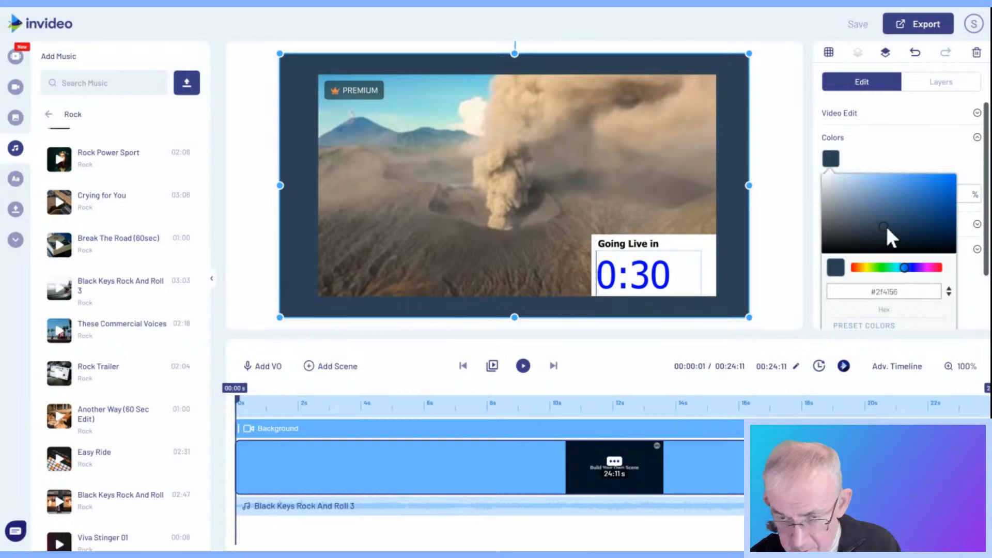
click(903, 227)
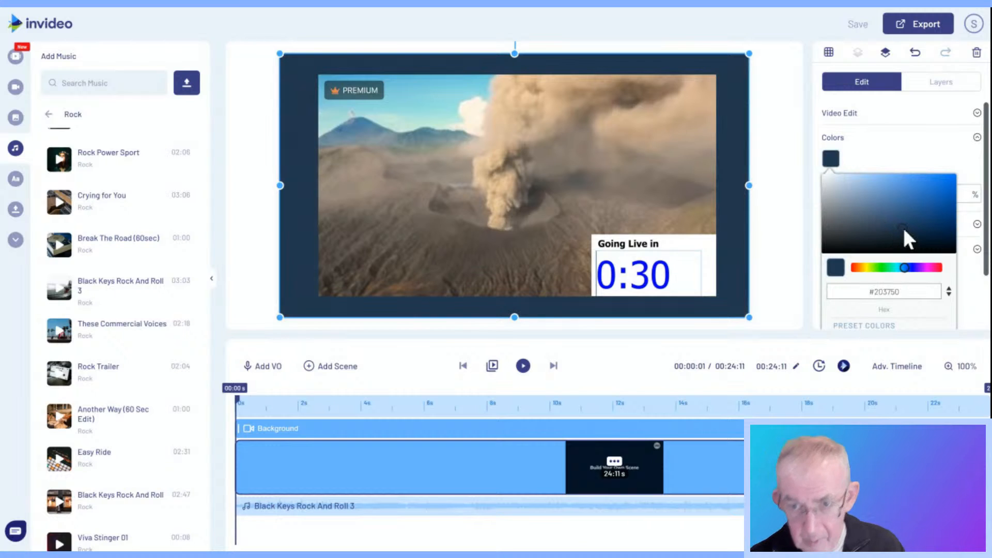
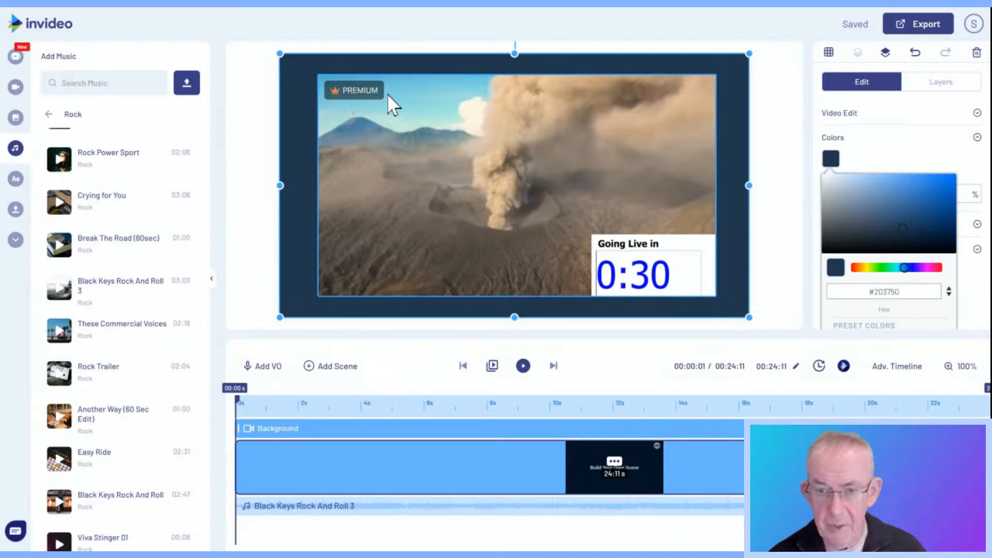
- Nudge the volcano clip slightly to the right and extend the scene duration to 29:63 s in the advanced timeline
drag(388, 94, 396, 93)
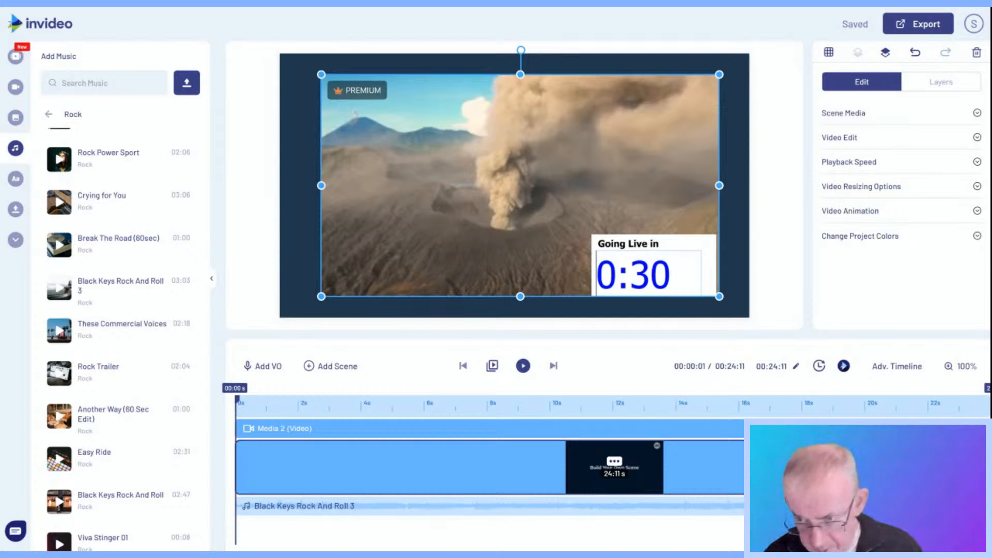
click(898, 368)
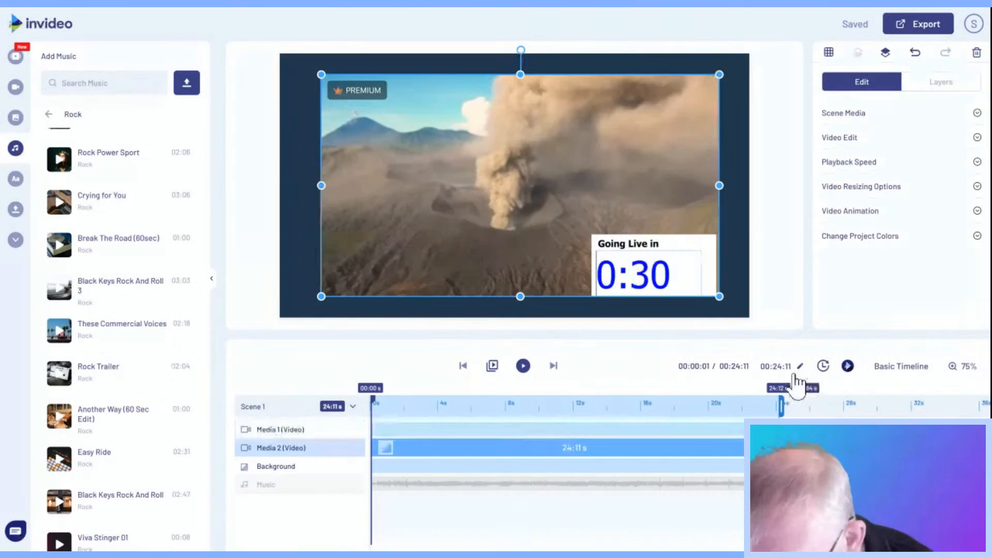
drag(782, 407, 866, 407)
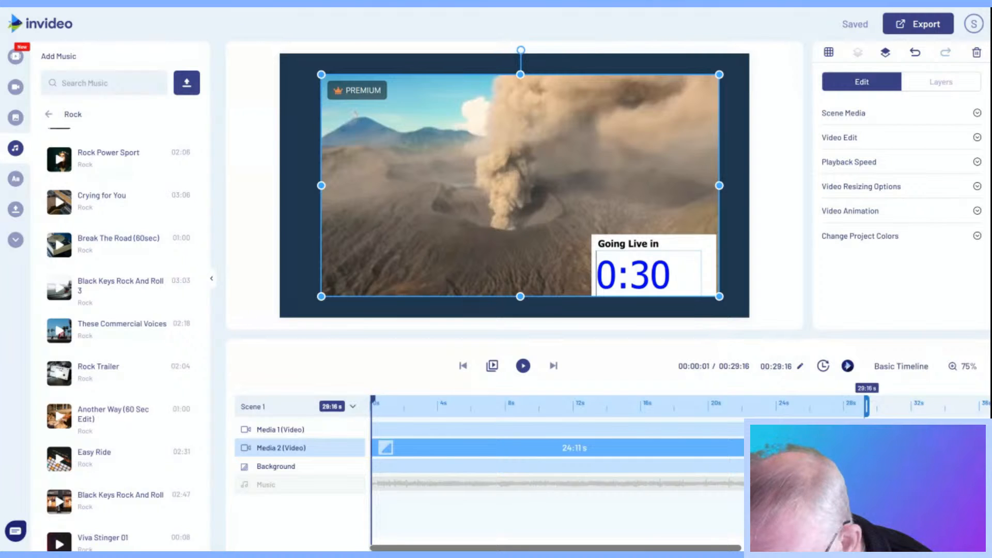
drag(866, 407, 875, 406)
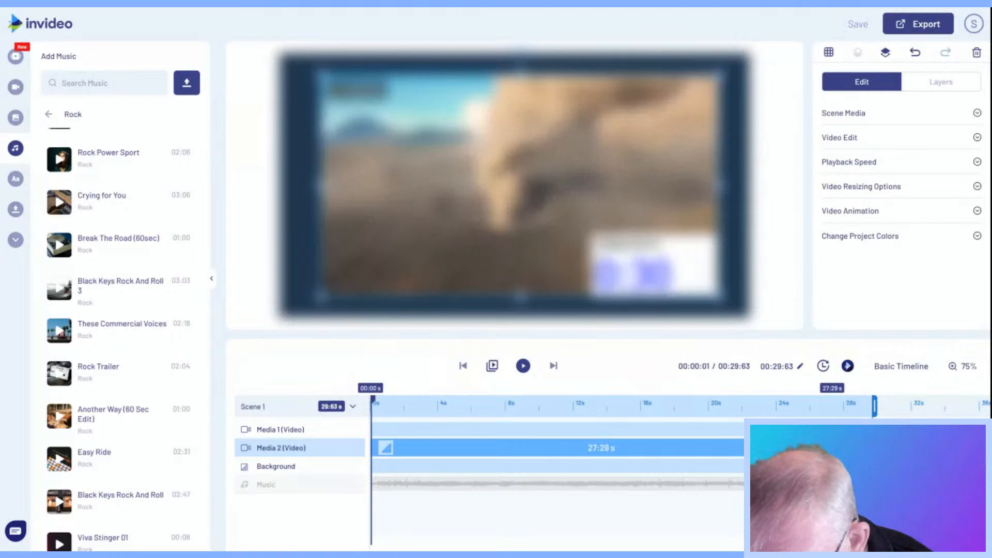
- Lengthen the volcano clip to 29:63 s so it fills the whole scene, and start exporting the video
drag(832, 449, 856, 448)
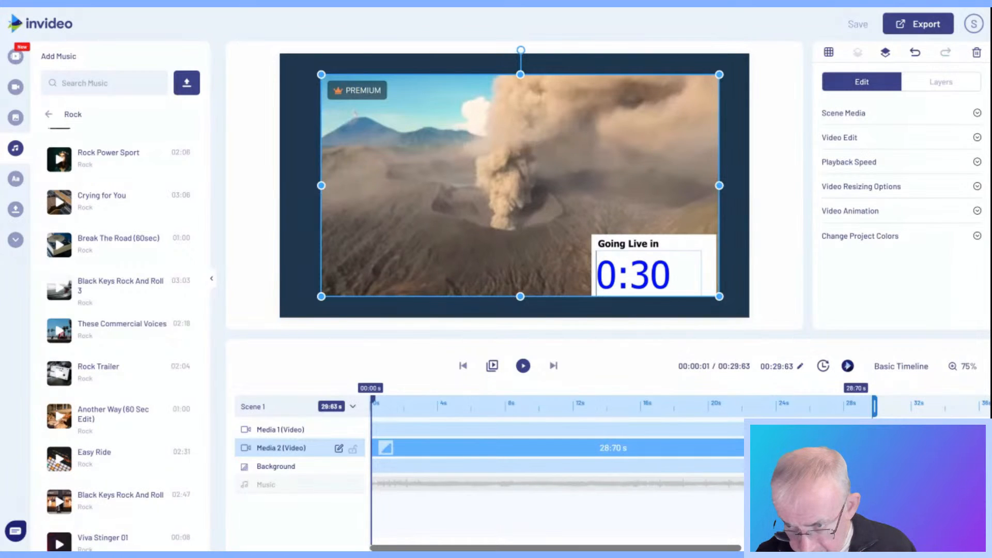
drag(856, 449, 871, 448)
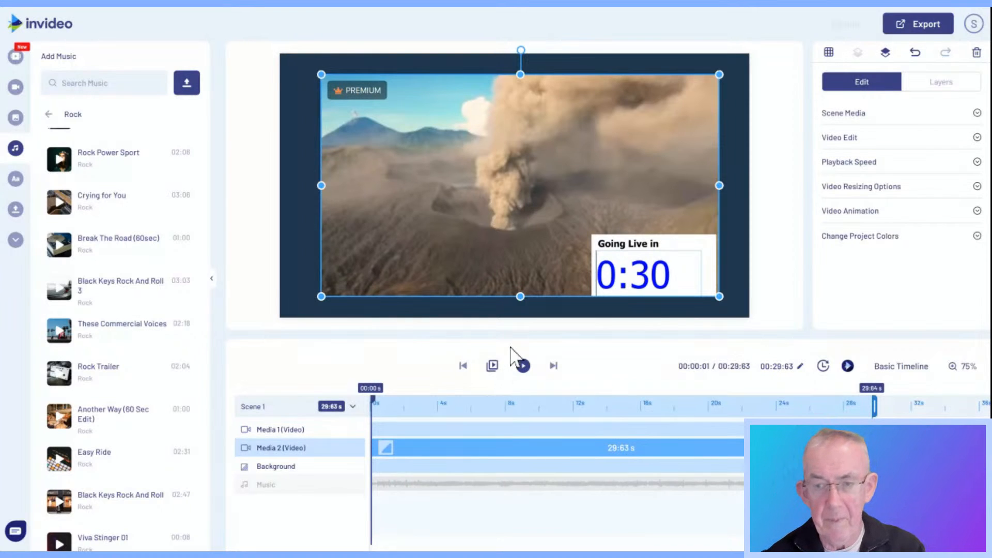
click(939, 29)
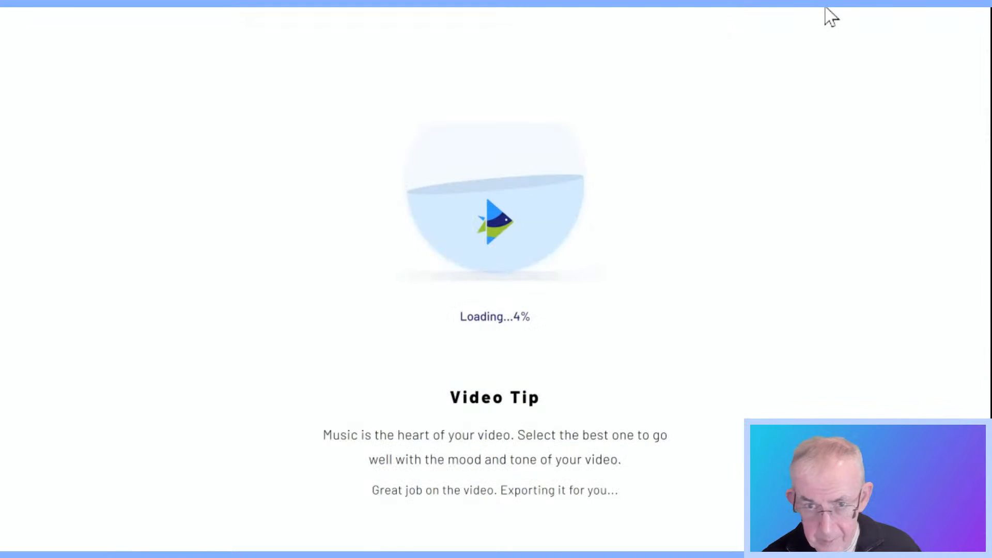